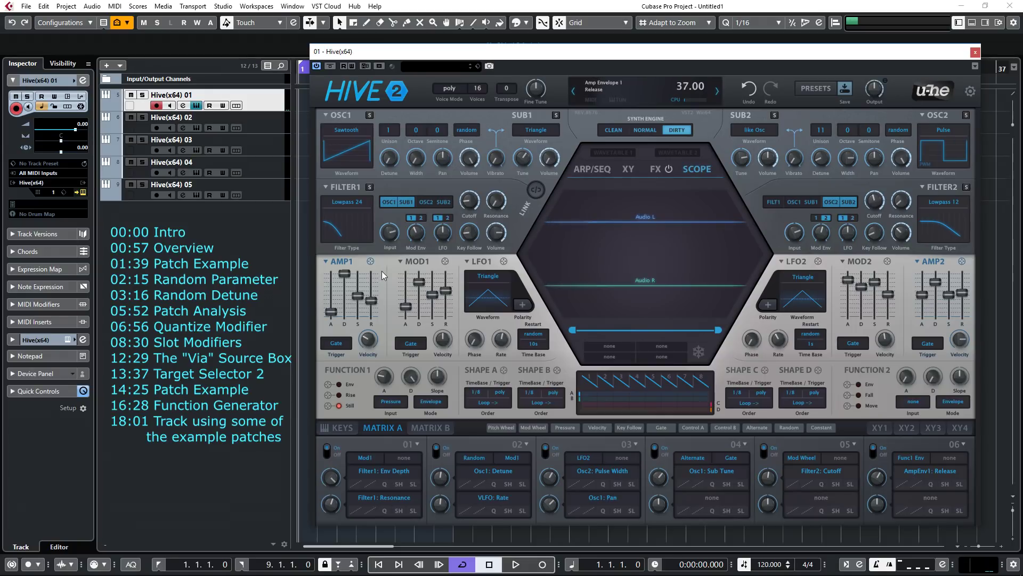
Step: Solo Filter 1 and try a different Osc1 Detune depth in matrix slot 2, ending back at 6.50
click(369, 187)
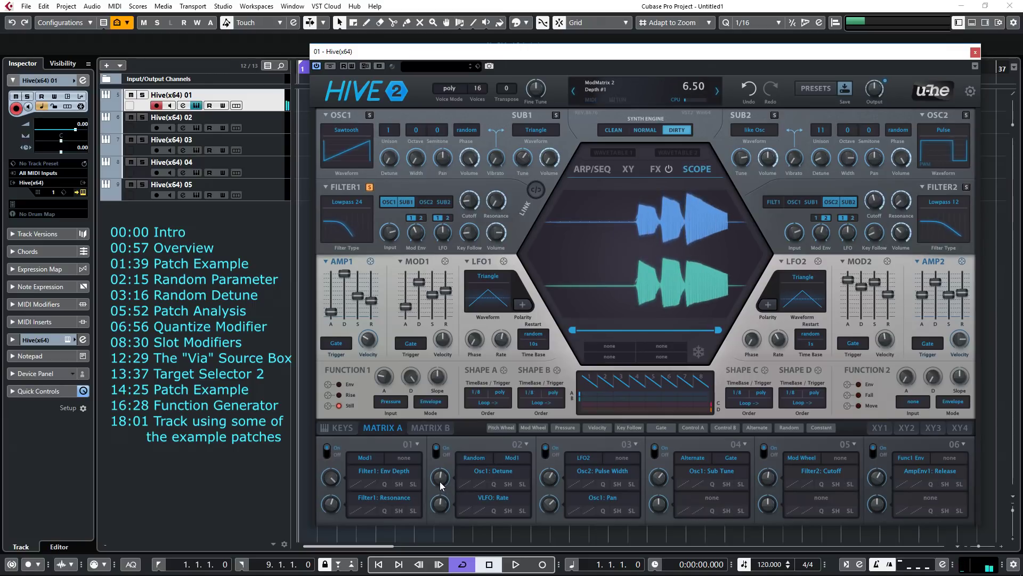
drag(441, 485, 434, 449)
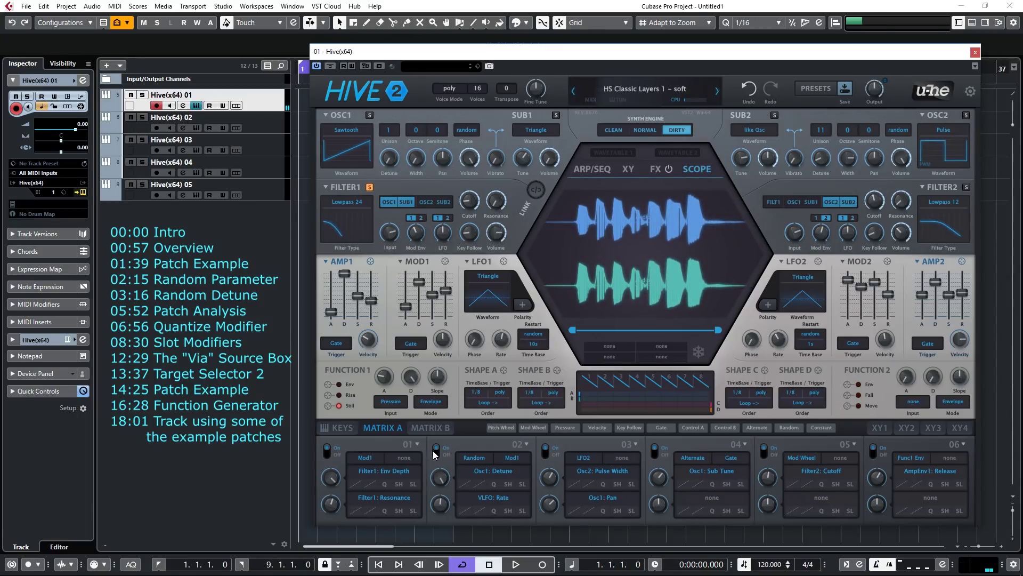
drag(433, 454, 437, 484)
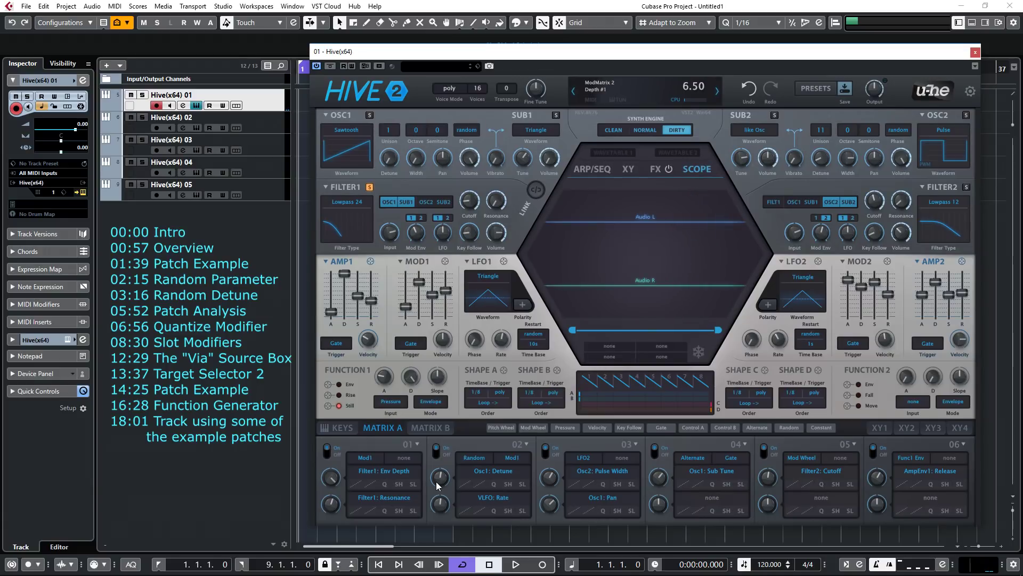
mouse_move(437, 485)
mouse_down()
mouse_move(437, 474)
mouse_move(436, 485)
mouse_up()
Step: Open the Hive(x64) 02 track's instrument and set the unison of Oscillator 1 and Oscillator 2 to 1
click(273, 127)
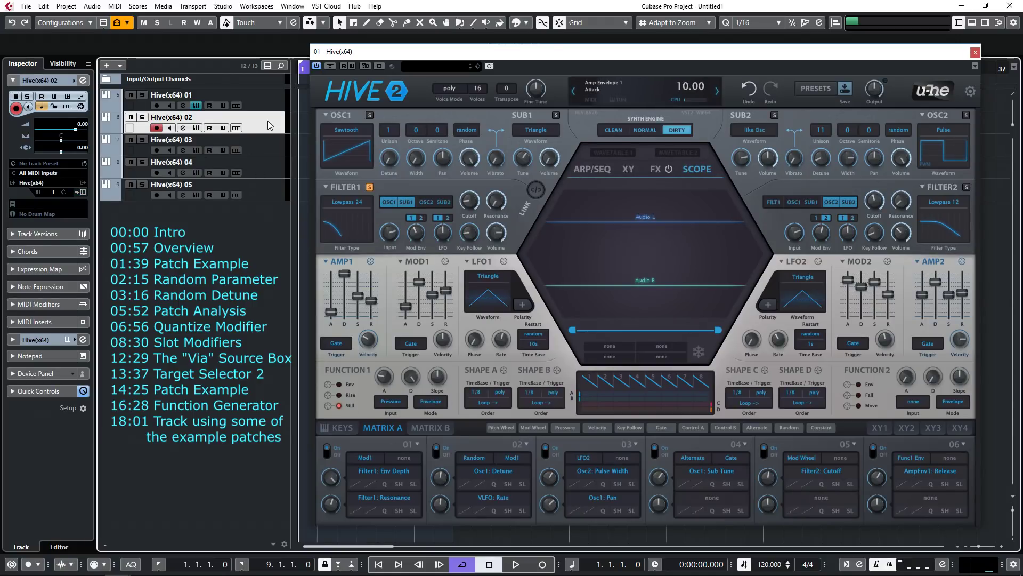
click(196, 128)
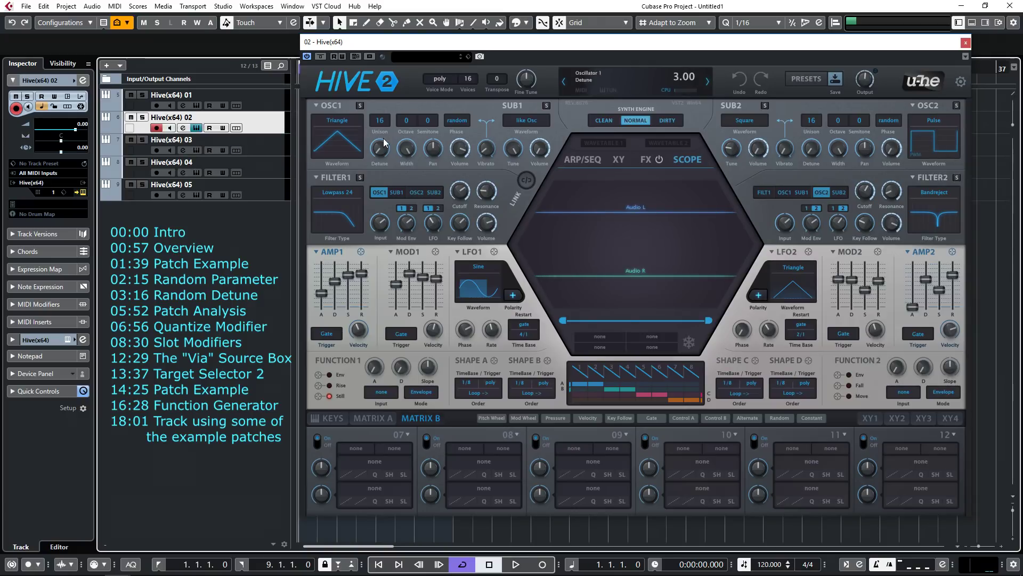
click(379, 121)
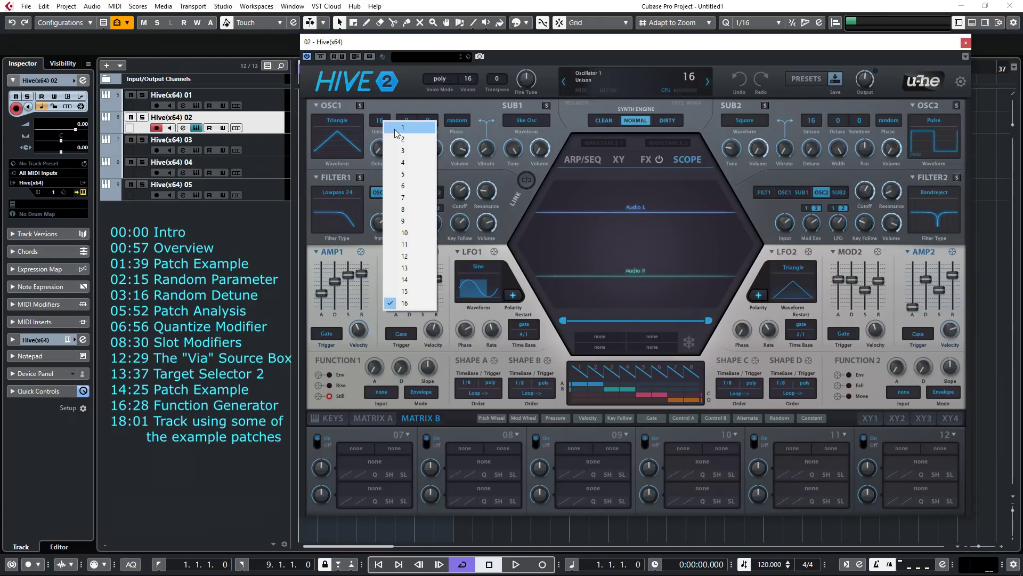
click(396, 129)
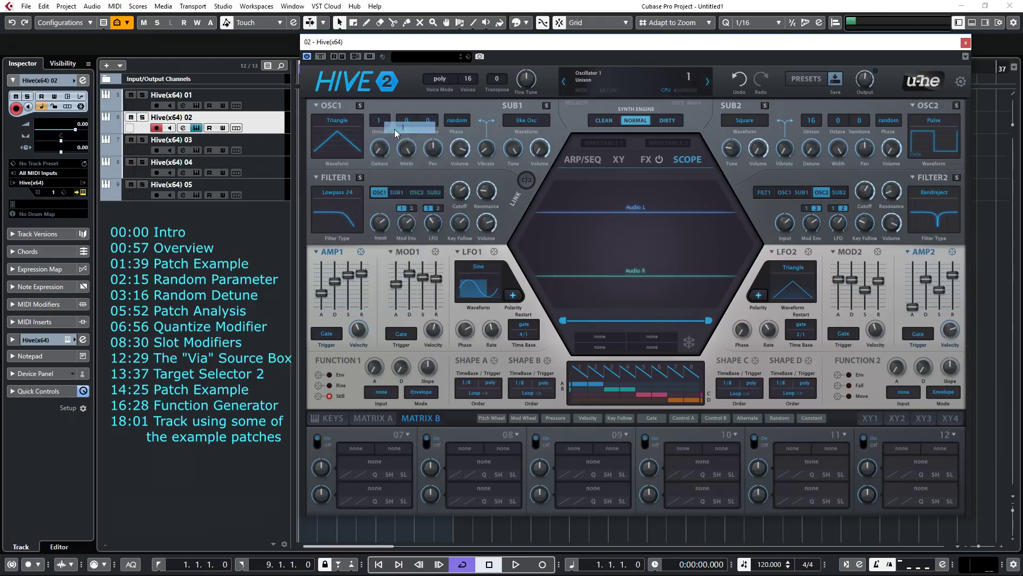
click(810, 121)
click(824, 128)
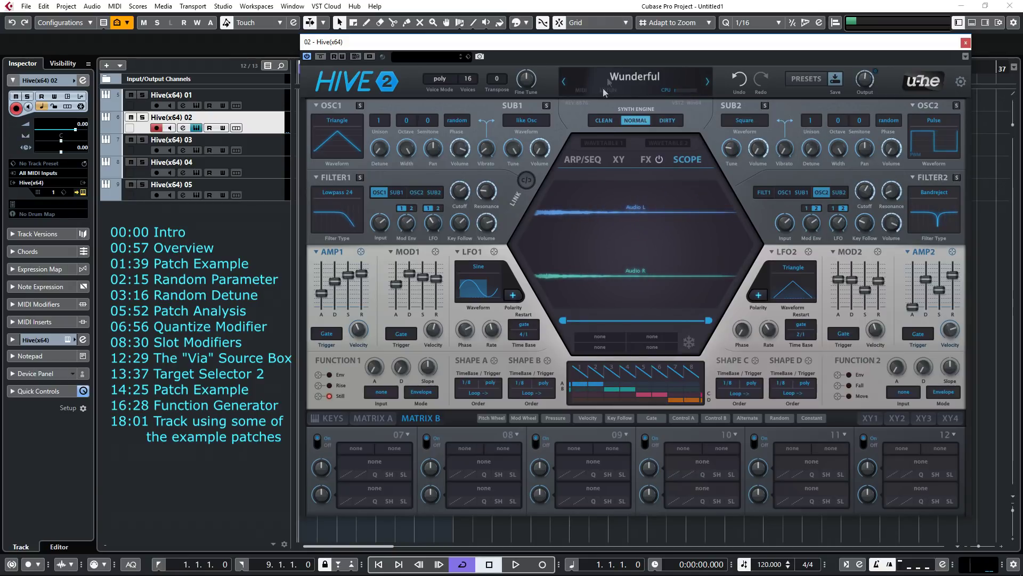
Step: Assign Random as matrix slot 7's source, target Oscillator 2's Detune with it, and adjust the modulation depth
click(353, 450)
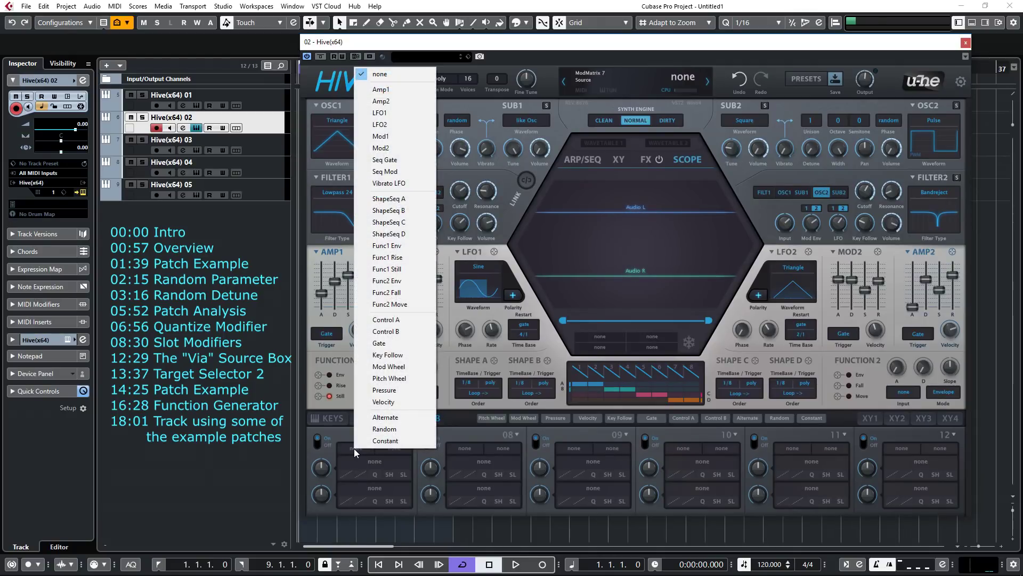
click(385, 431)
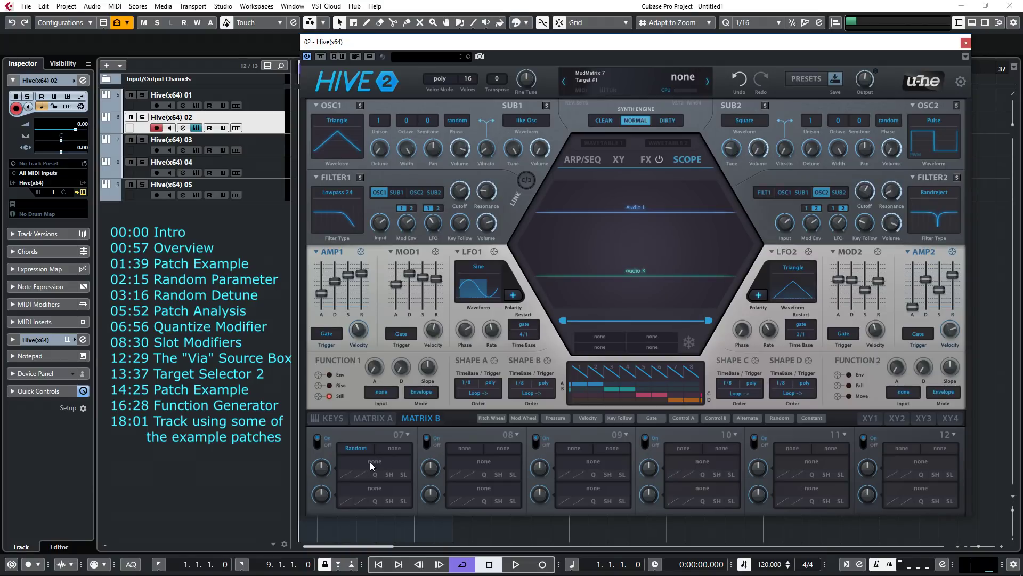
drag(370, 462, 811, 151)
mouse_move(323, 473)
mouse_down()
mouse_move(325, 445)
mouse_move(327, 471)
mouse_up()
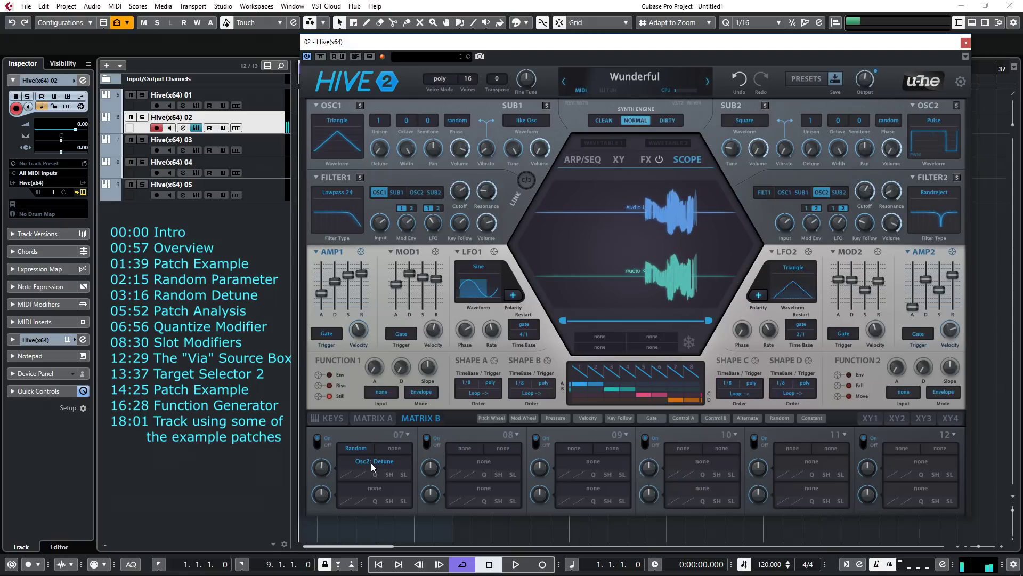
Step: Set the unison of Oscillator 2 and Oscillator 1 to 16 voices each
mouse_move(814, 152)
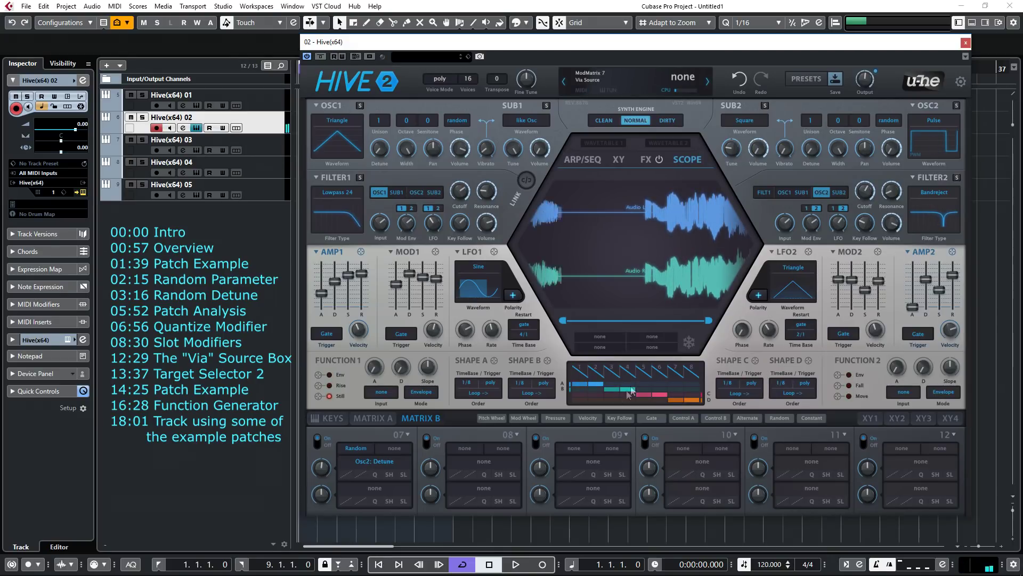
click(810, 120)
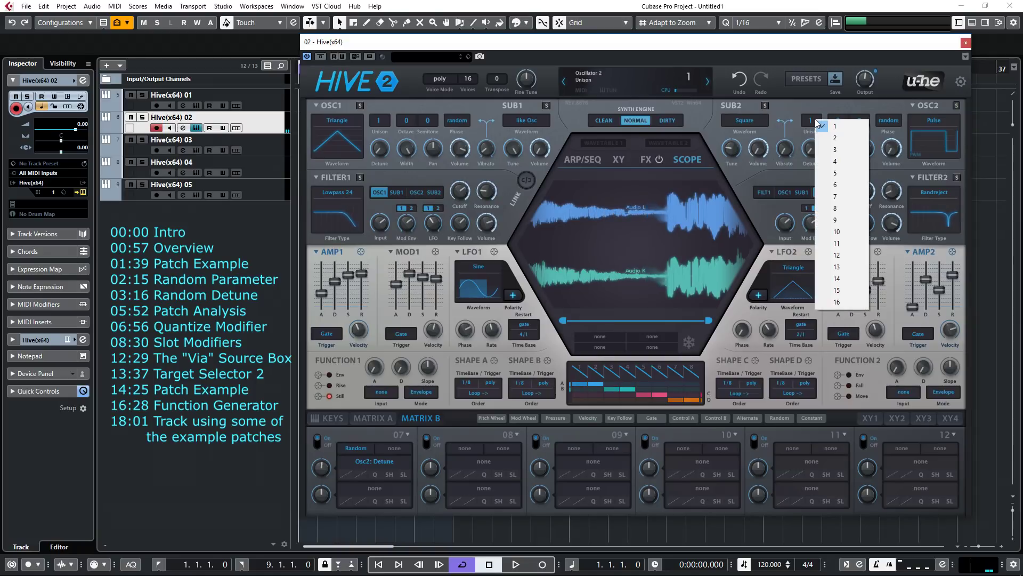
click(837, 302)
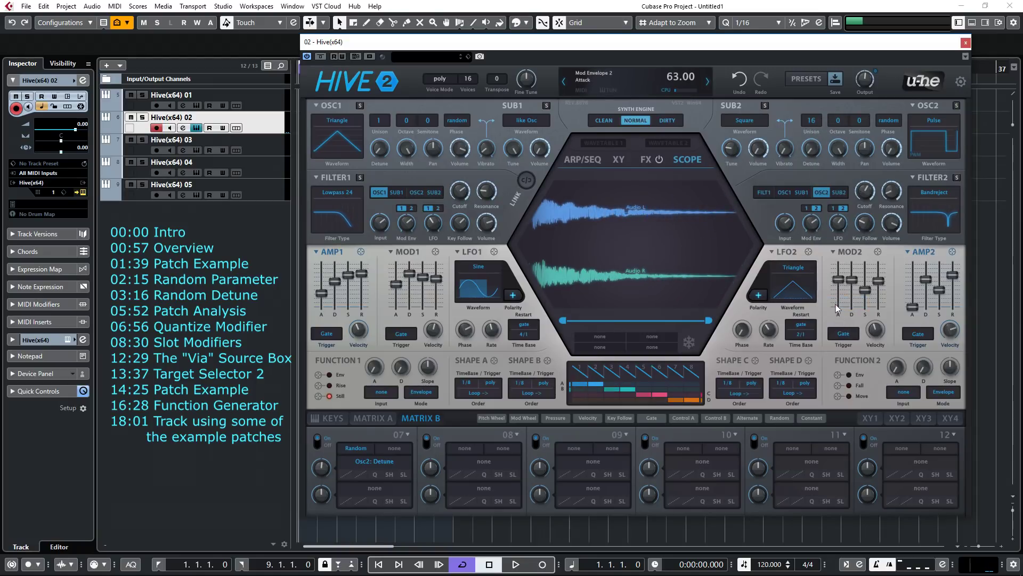
click(383, 126)
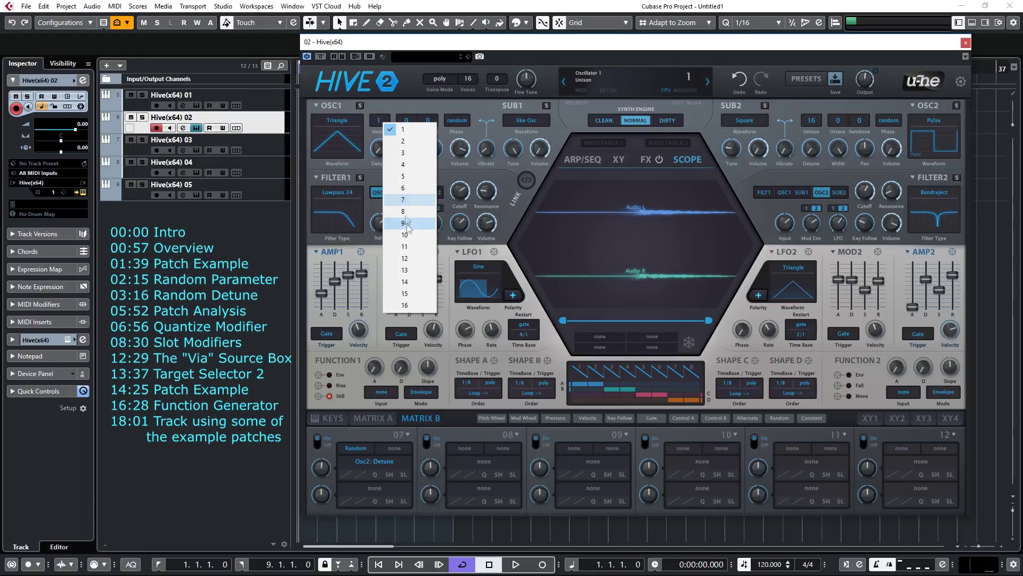
click(416, 306)
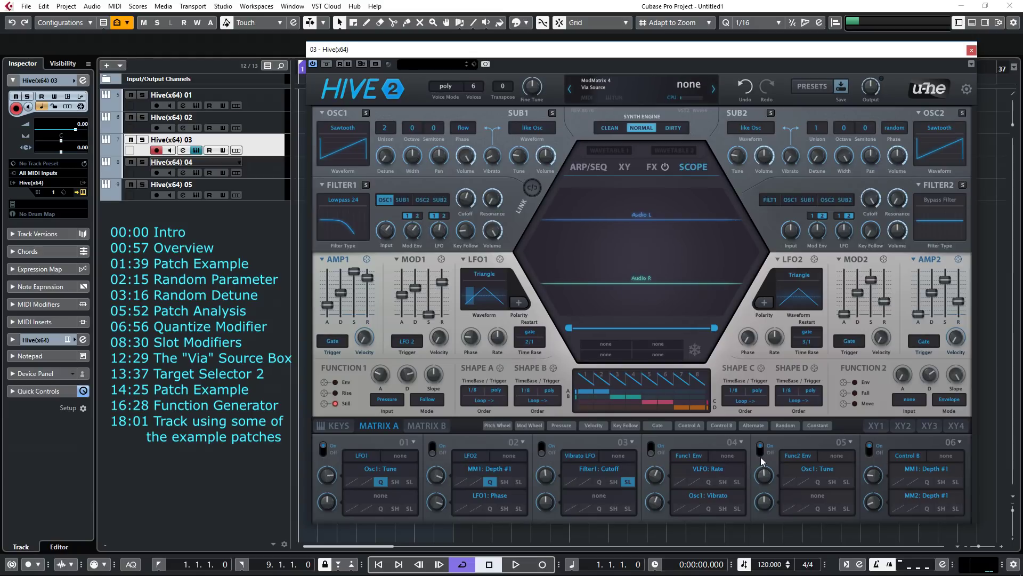
Step: In the Hive(x64) 03 patch, bypass other modulation slots in Matrix A and B to isolate slot 1's LFO1 to Osc1 Tune modulation
click(865, 456)
click(427, 426)
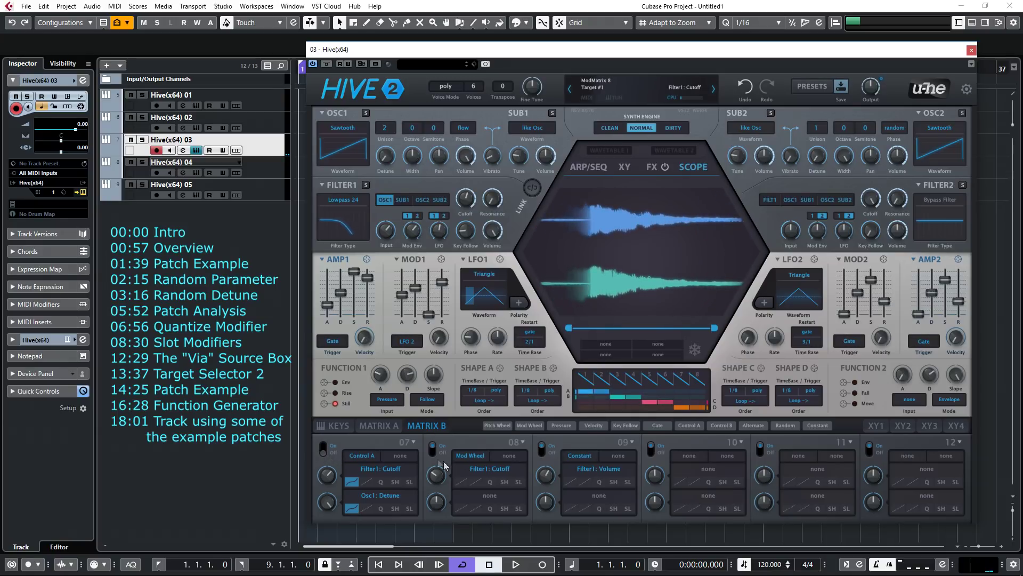
click(374, 431)
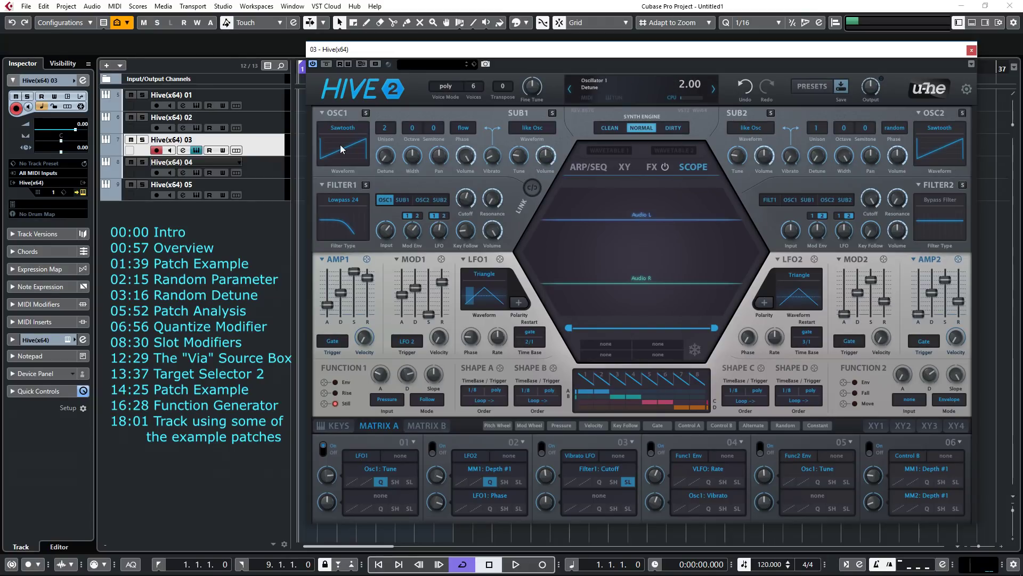
Step: Remove the quantization from matrix slot 1's Osc1 Tune target for comparison, and restore it to steps of 7 (fifths)
click(383, 481)
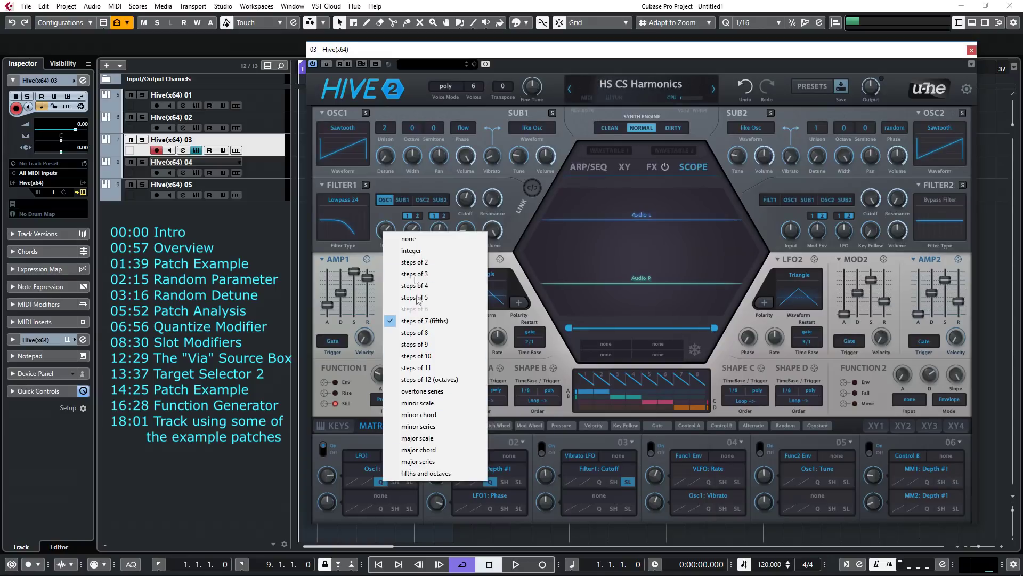
click(409, 238)
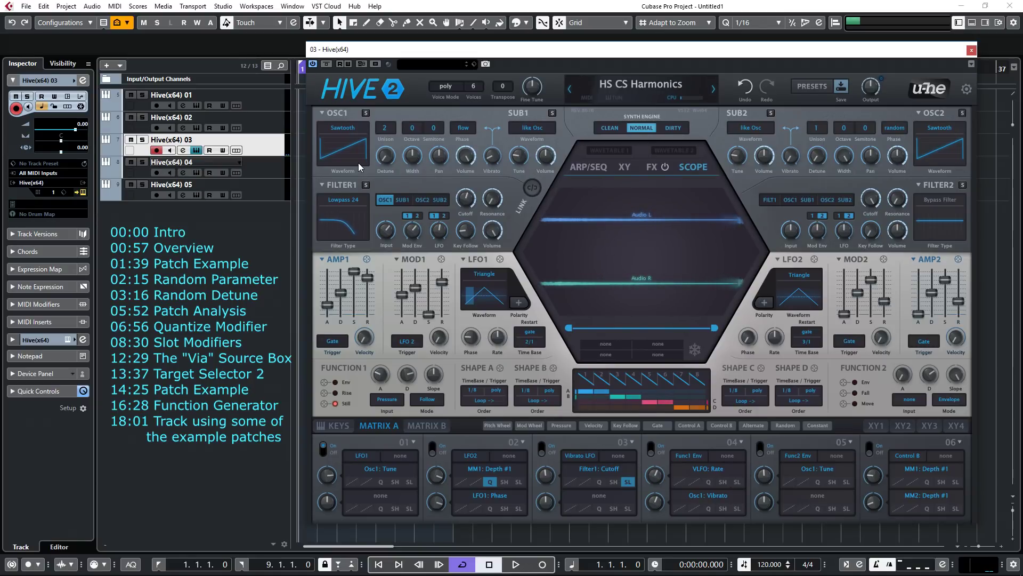
click(382, 482)
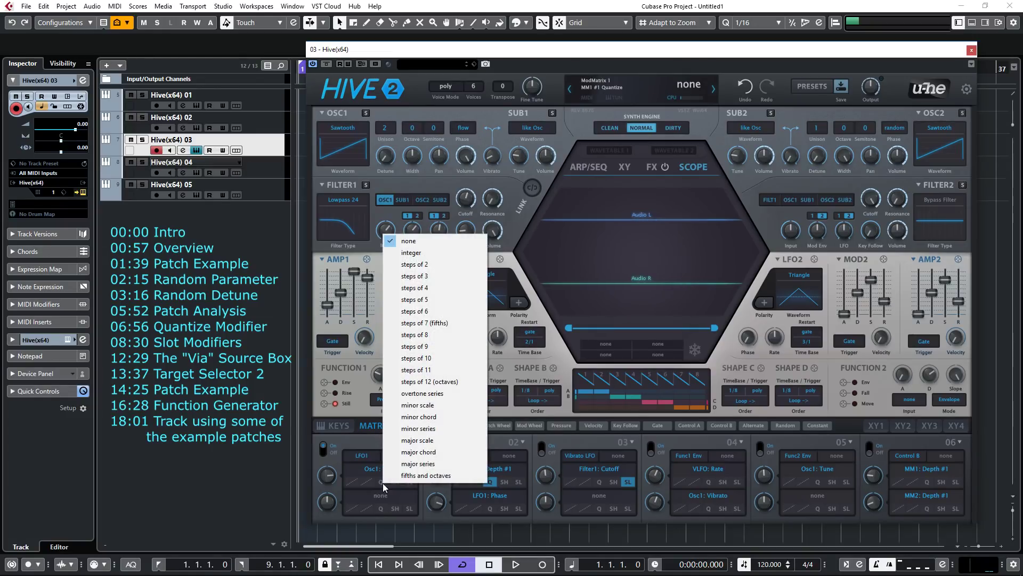
click(417, 323)
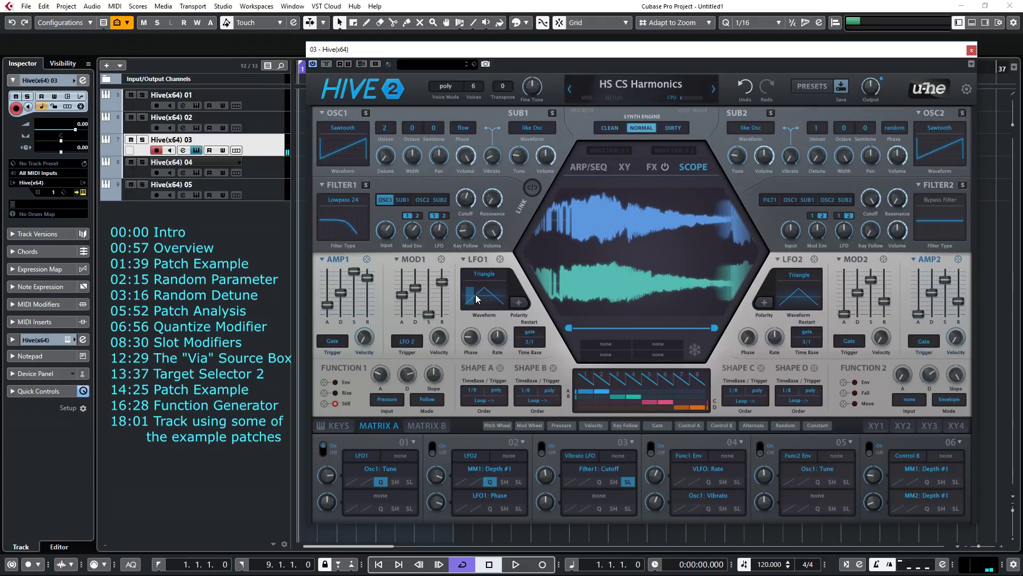
Step: Audition slot 1's Osc1 Tune modulation quantized to steps of 2, minor scale and minor chord
click(383, 480)
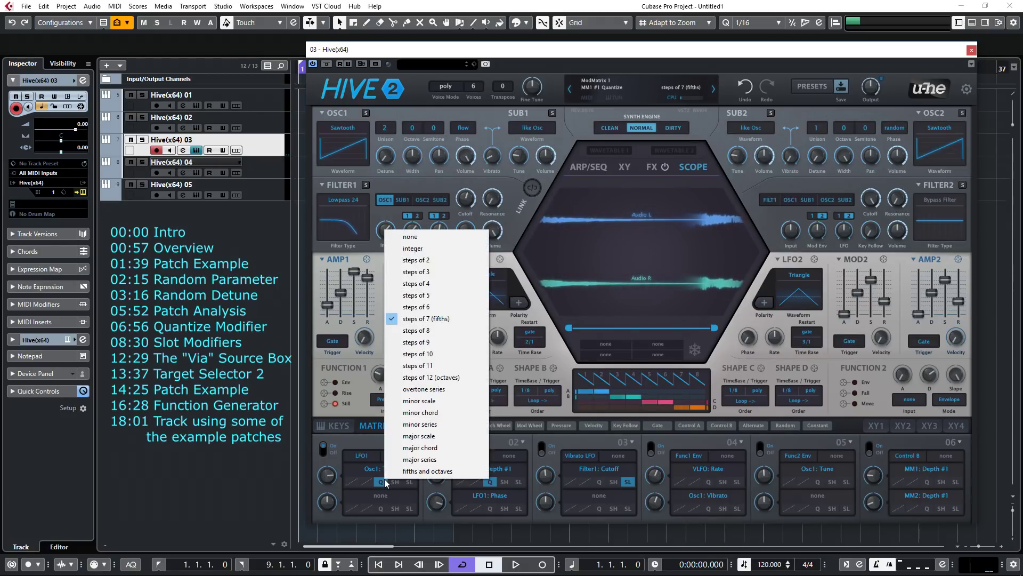
click(414, 259)
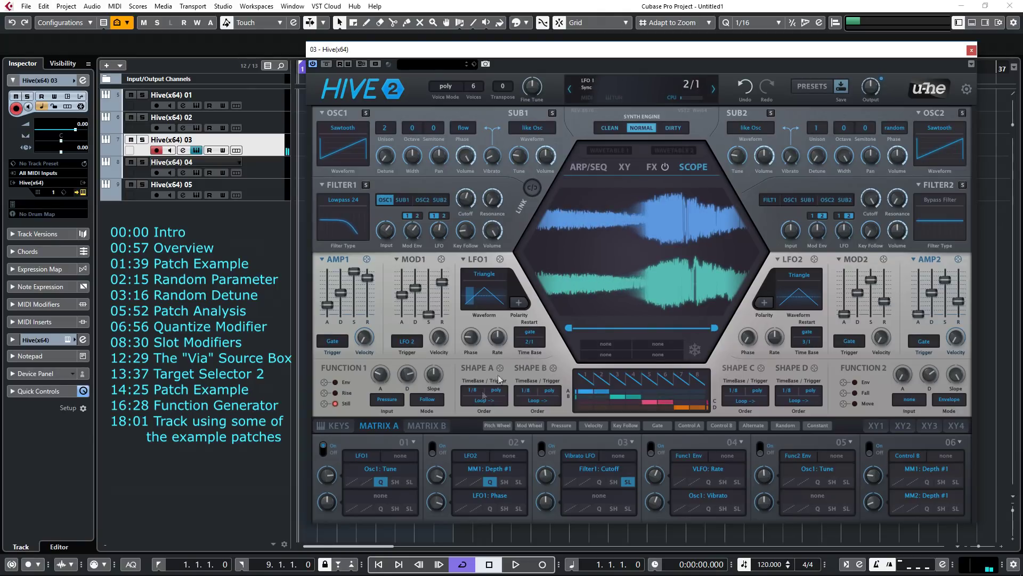
click(382, 482)
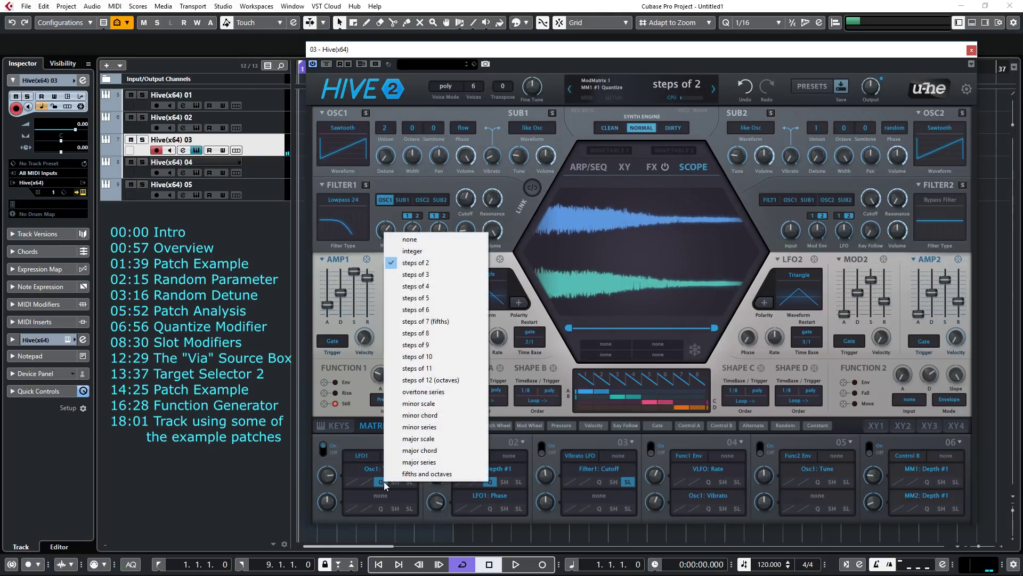
click(423, 404)
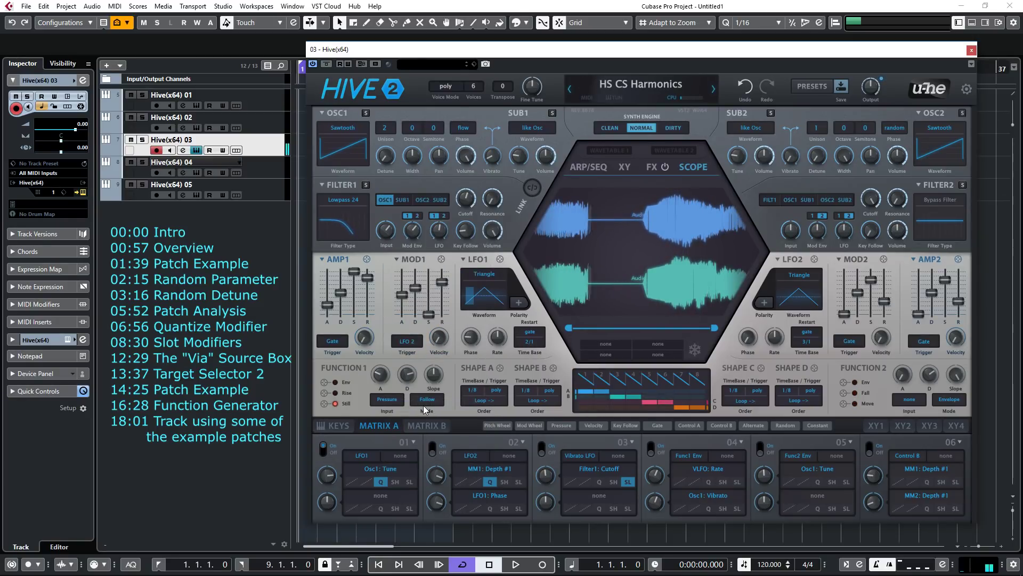
click(378, 482)
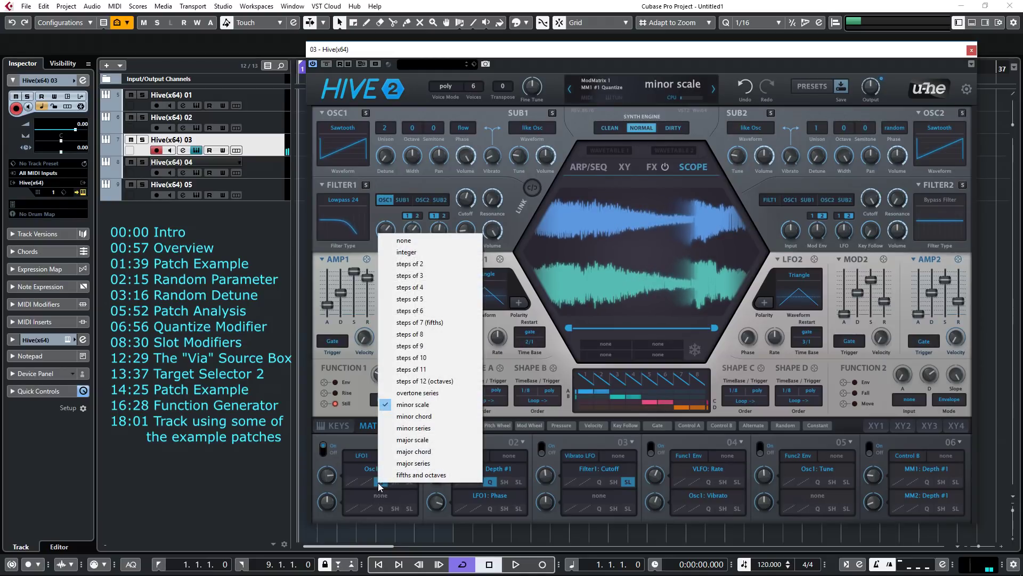
click(420, 416)
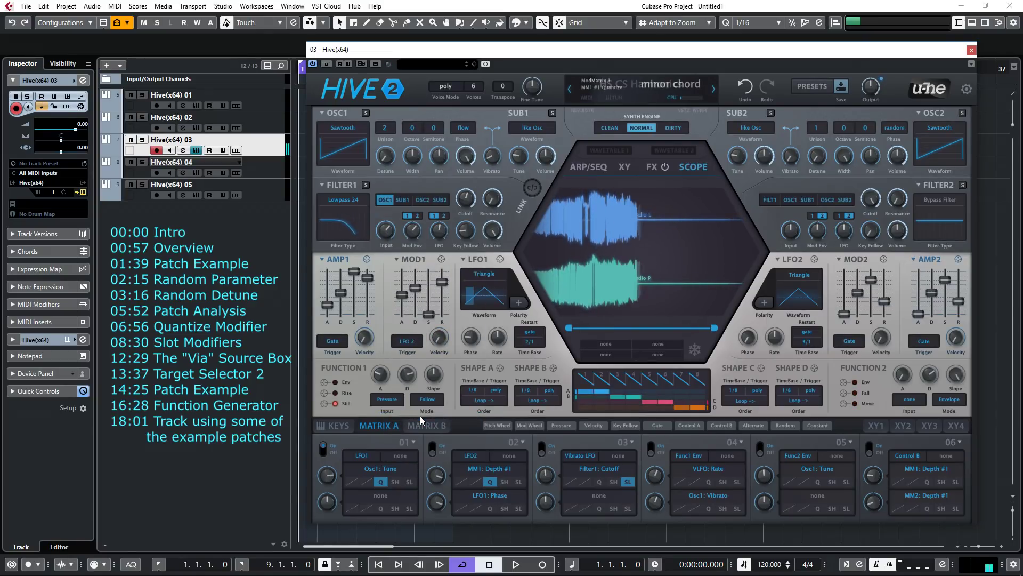
Step: Quantize slot 1's Osc1 Tune modulation to steps of 5 and set LFO1's time base to 1/1
click(382, 482)
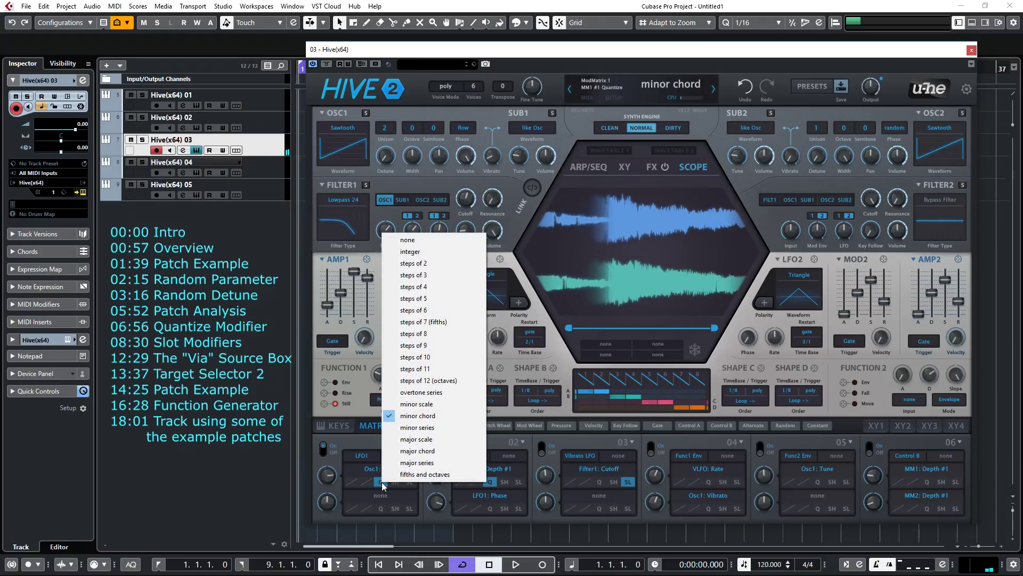
click(414, 298)
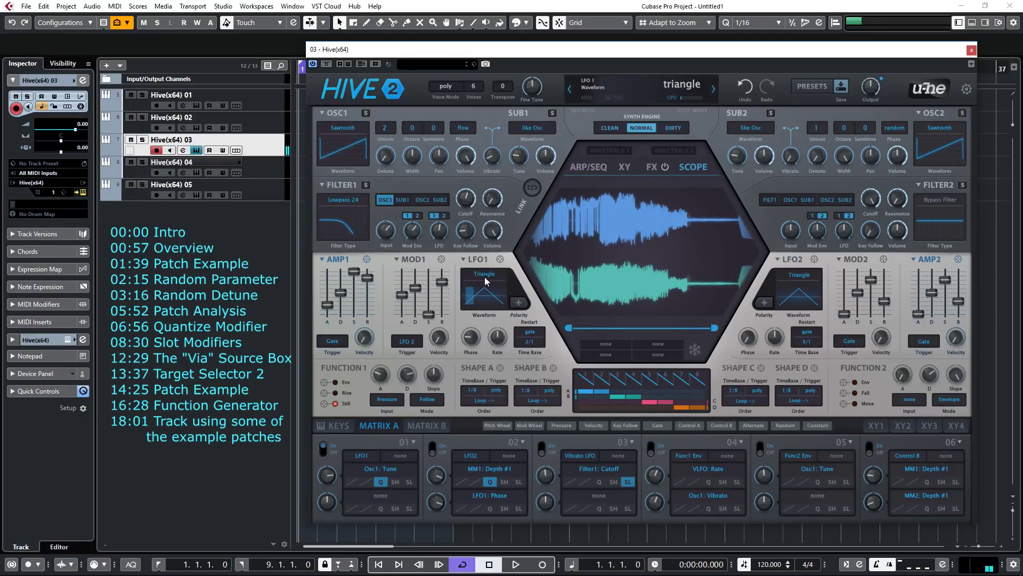
click(529, 343)
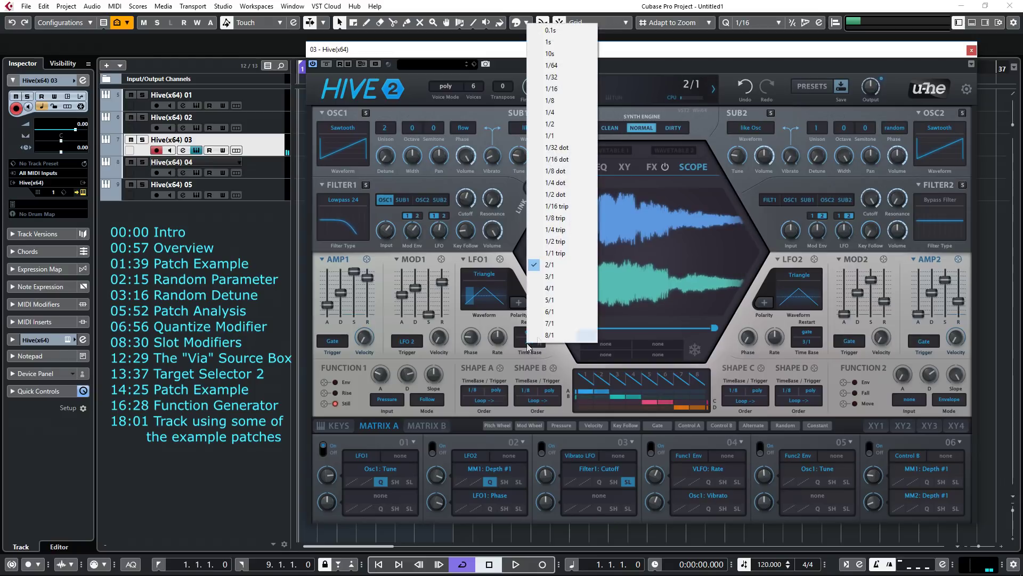
click(566, 137)
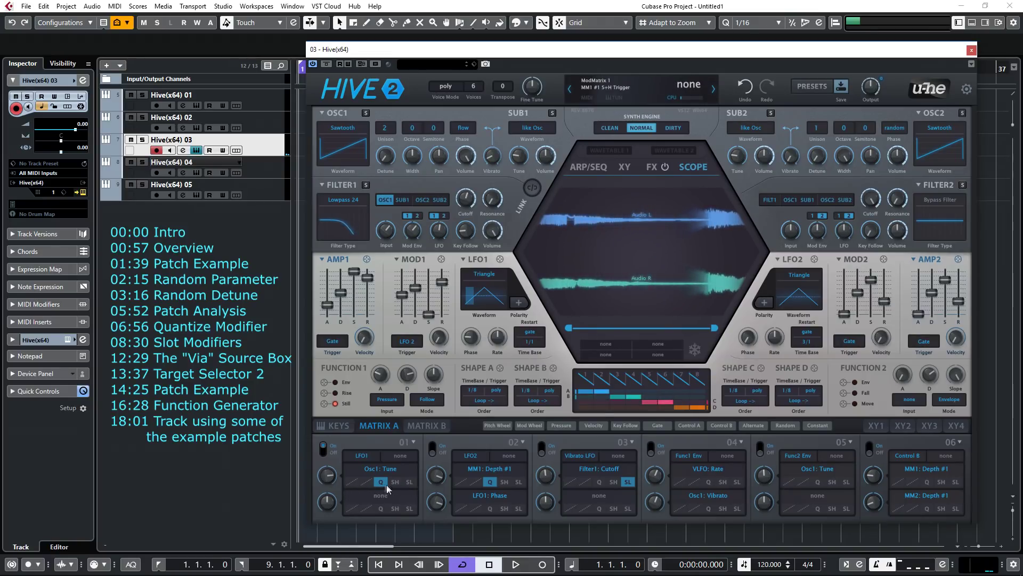
Step: Audition compressed, expanded and very expanded curves on matrix slot 1's Osc1 Tune modulation, and restore the curve to none / linear
click(354, 484)
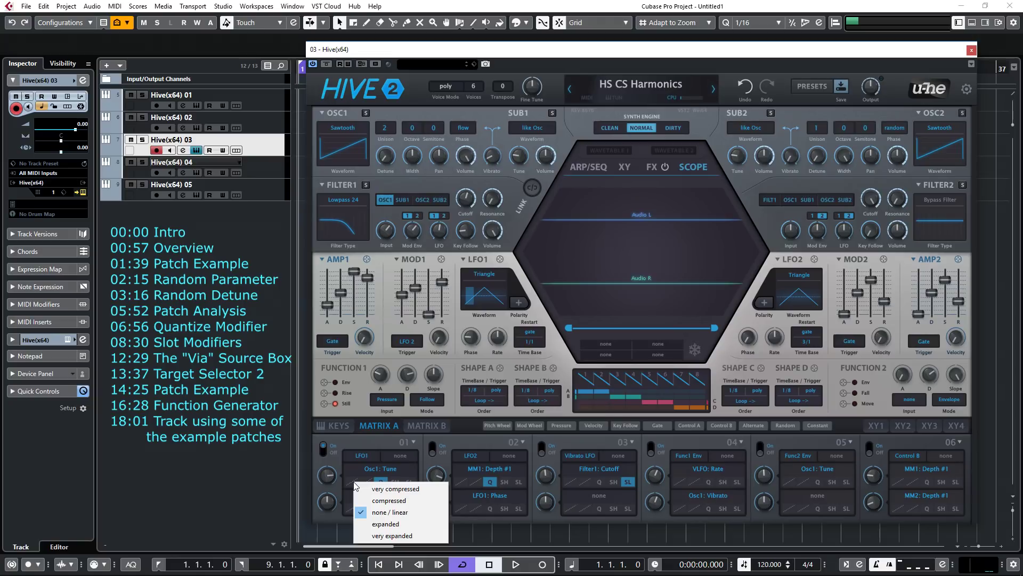
click(380, 501)
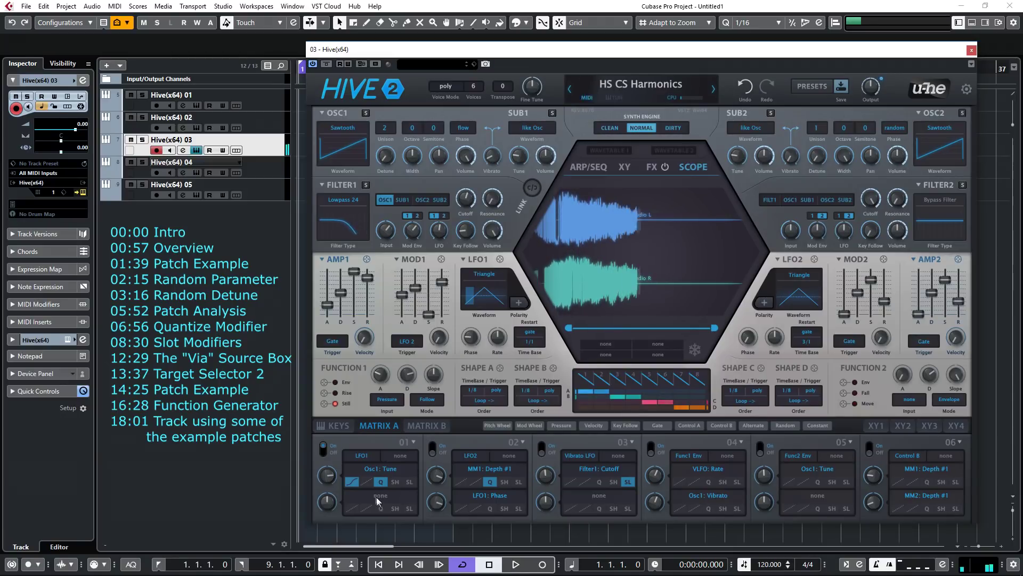
click(353, 482)
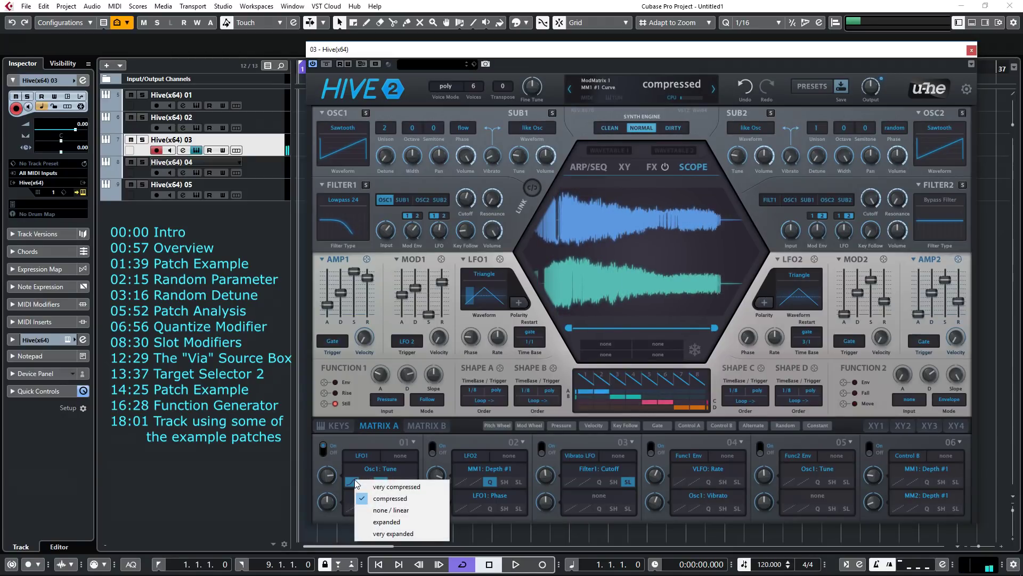
click(381, 522)
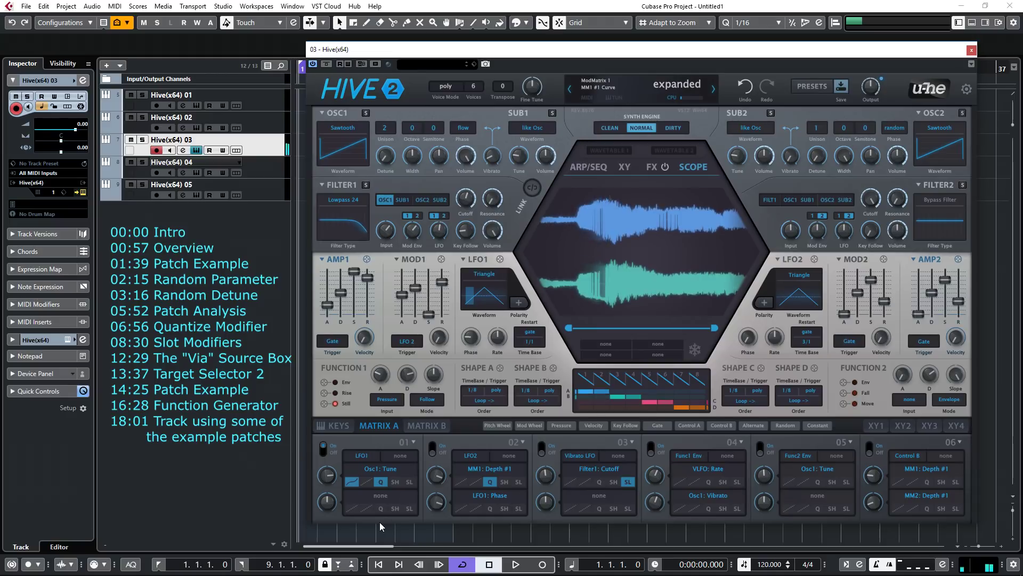
click(353, 482)
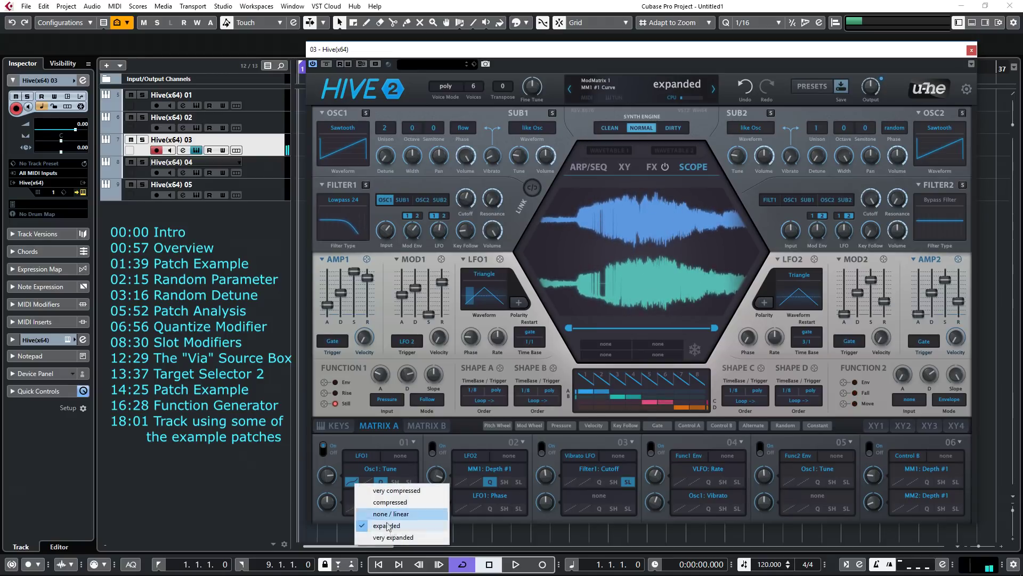
click(399, 537)
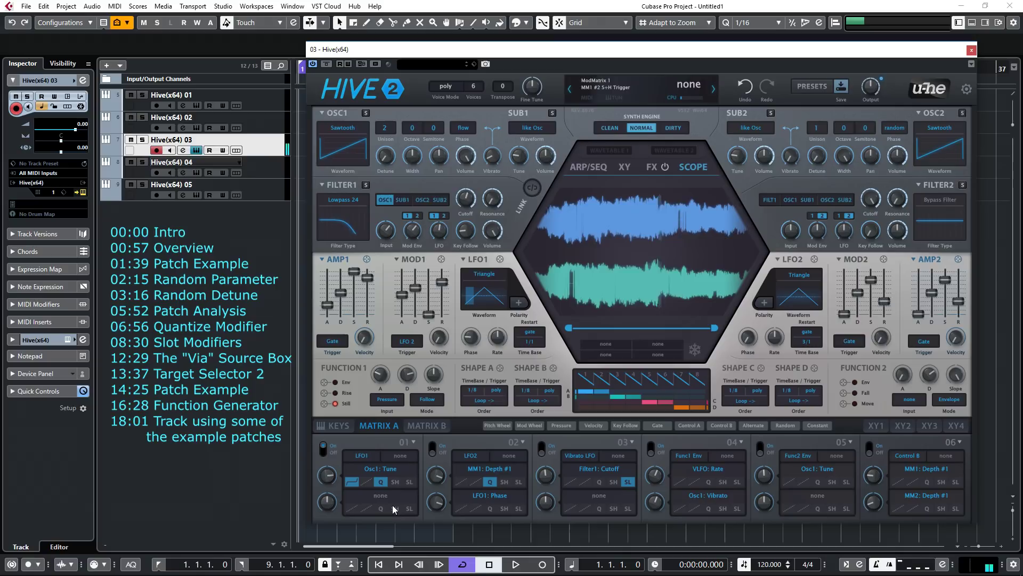
click(352, 482)
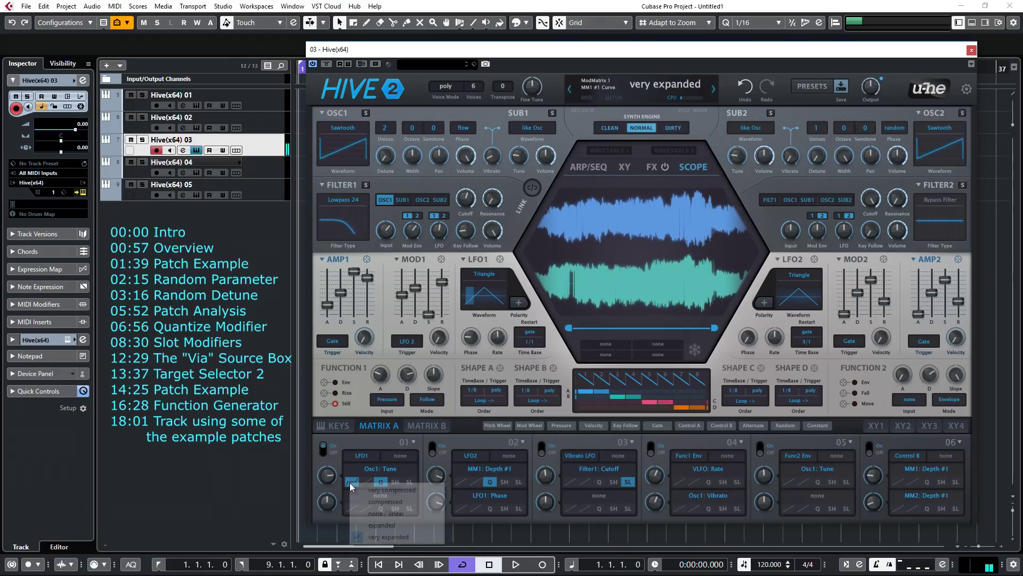
click(375, 516)
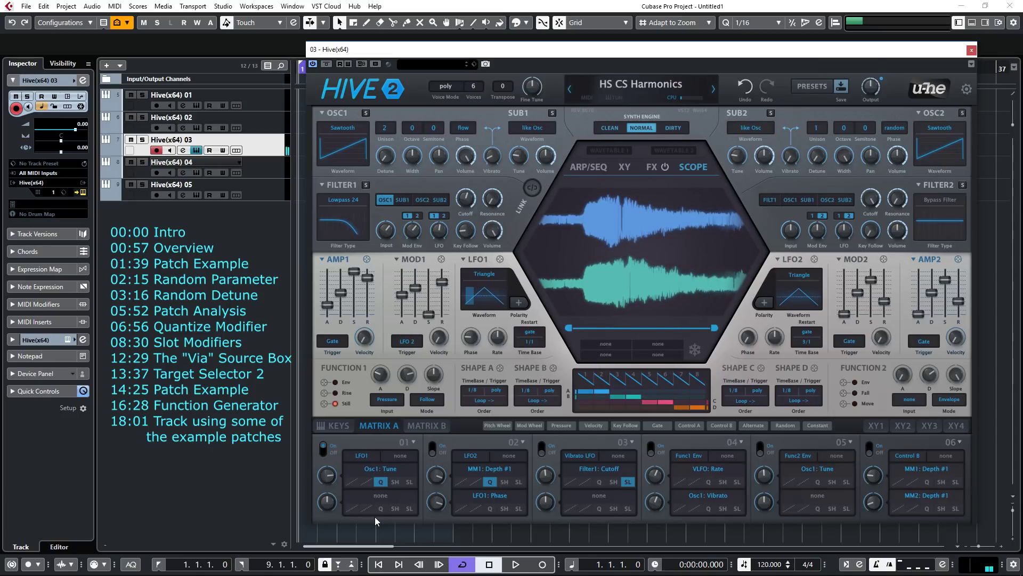
Step: Compare the very expanded and compressed curves on slot 1's Osc1 Tune modulation, and return the curve to none / linear
click(350, 484)
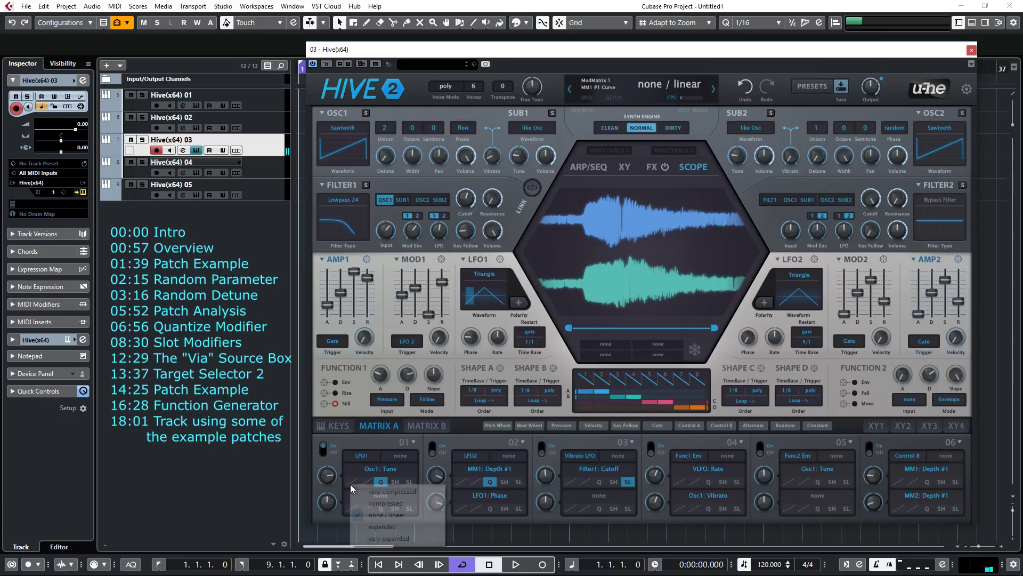
click(380, 538)
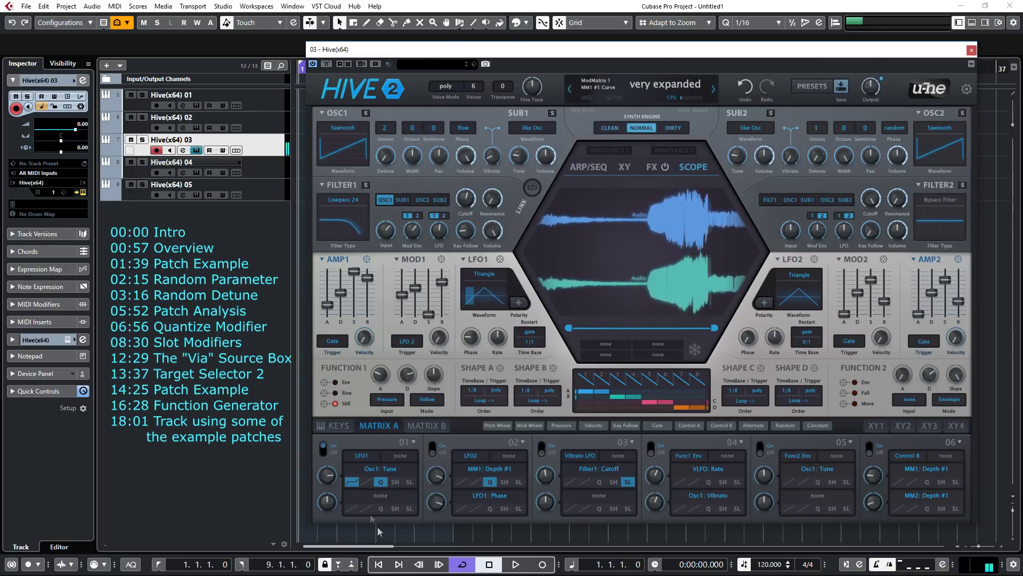
click(351, 484)
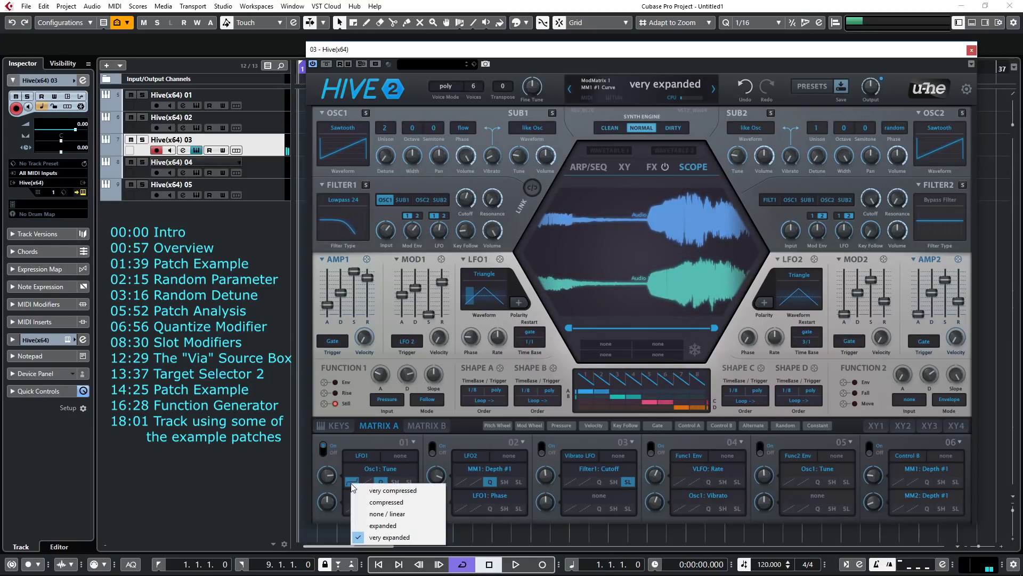
click(388, 501)
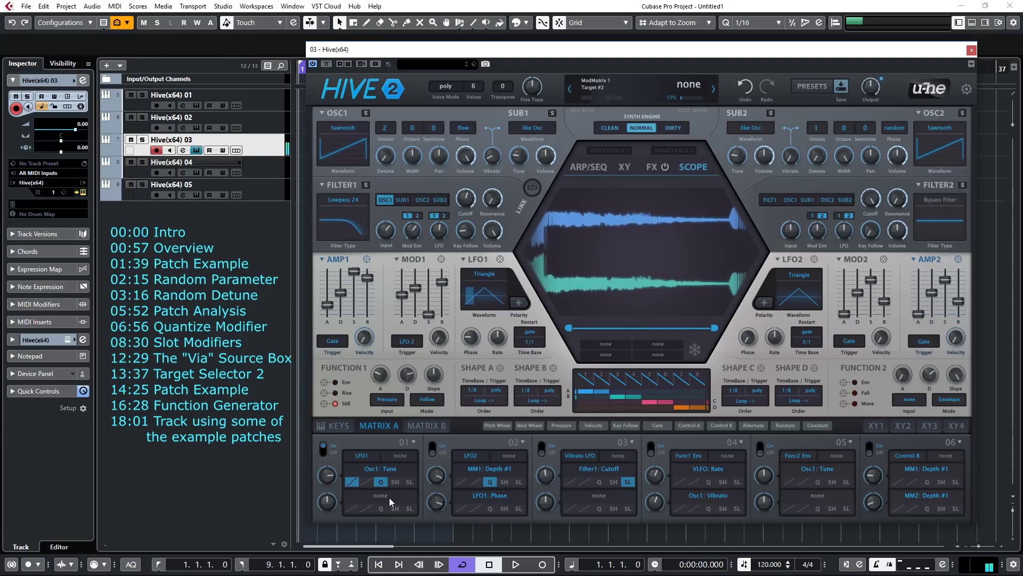
click(351, 483)
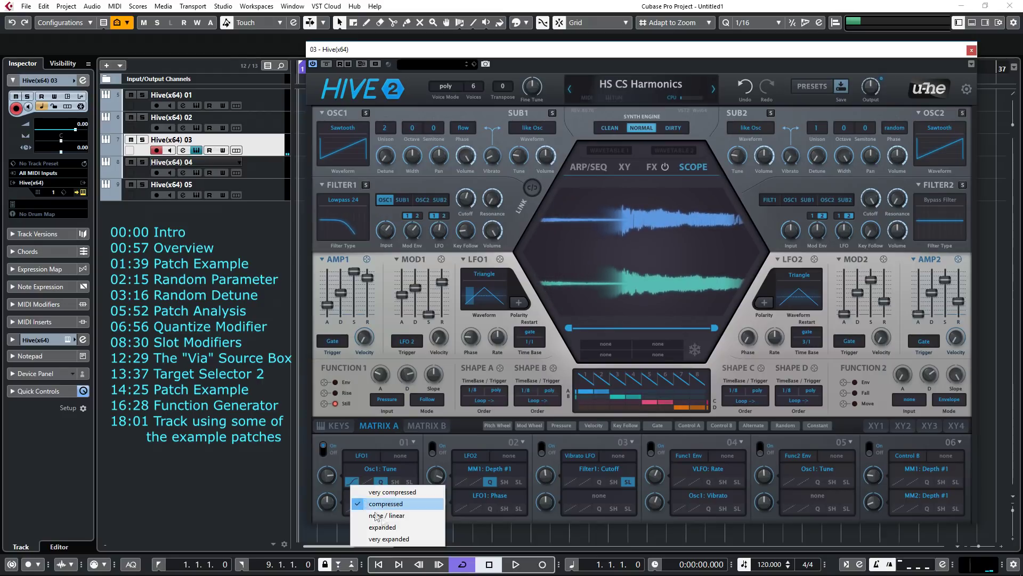
click(393, 519)
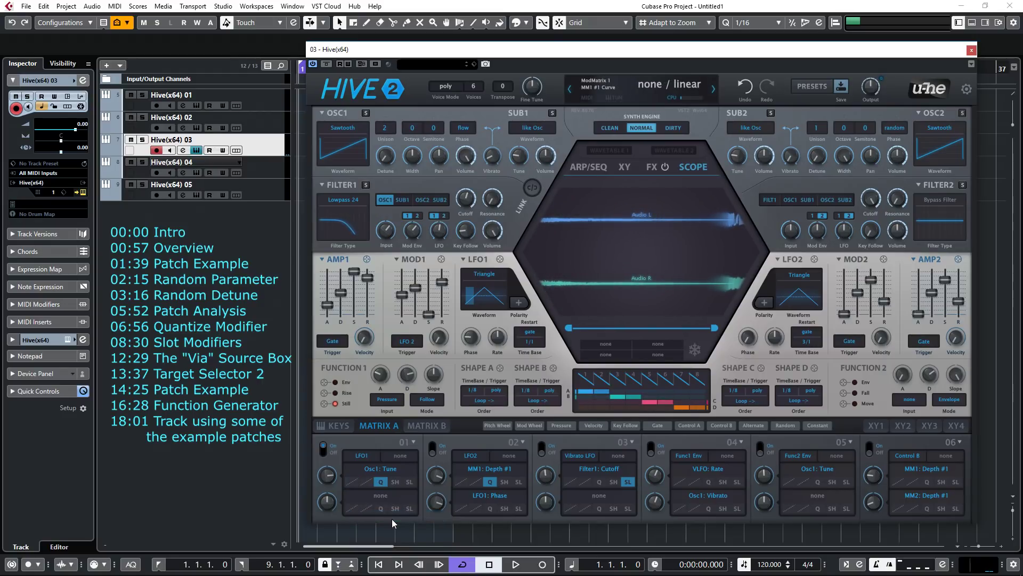
Step: Audition slot 1's Osc1 Tune modulation with half wave + and half wave - rectification
click(371, 481)
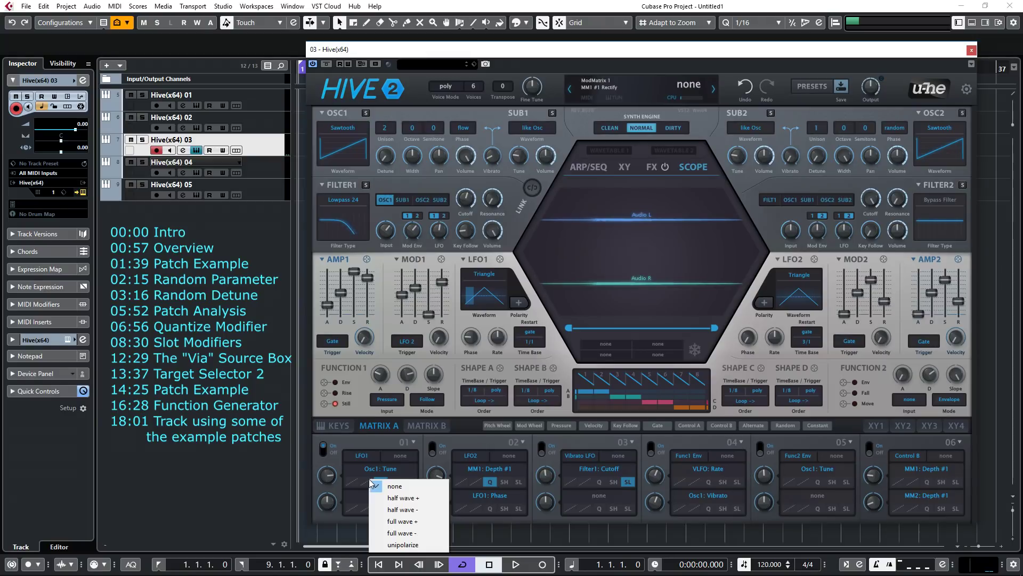
click(401, 498)
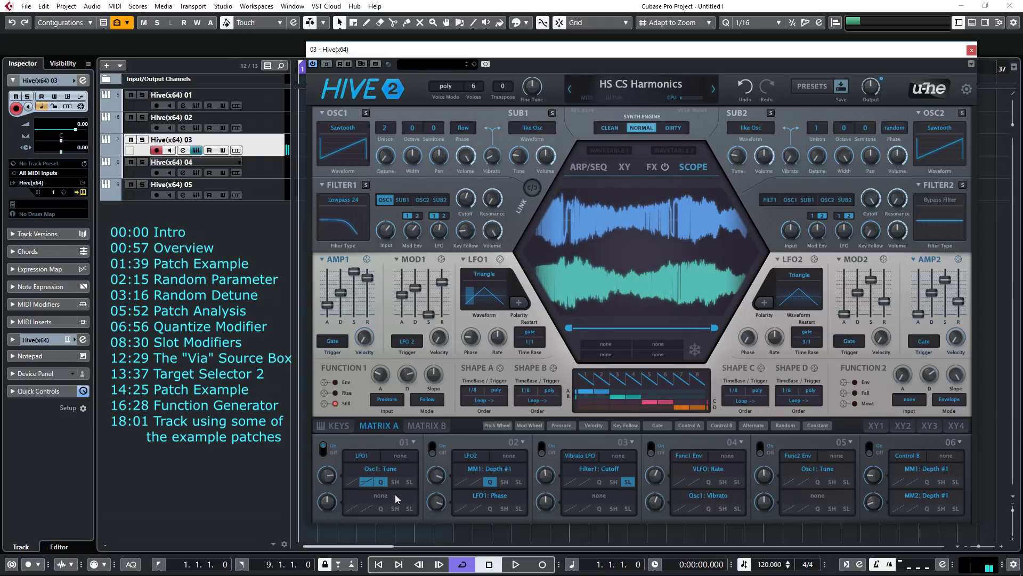
click(367, 483)
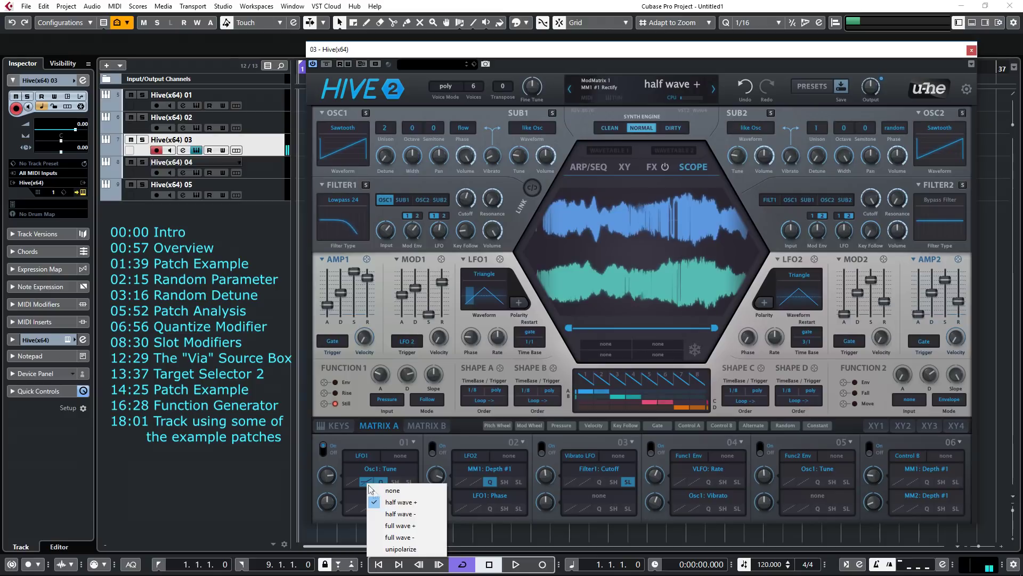
click(393, 512)
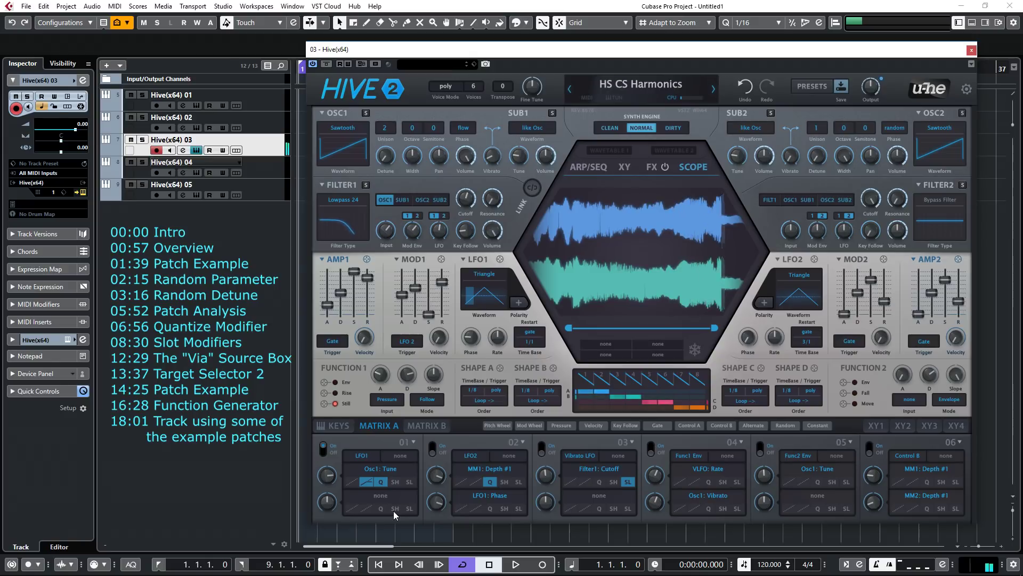
Step: Audition slot 1's Osc1 Tune modulation with full wave + and full wave - rectification
click(368, 483)
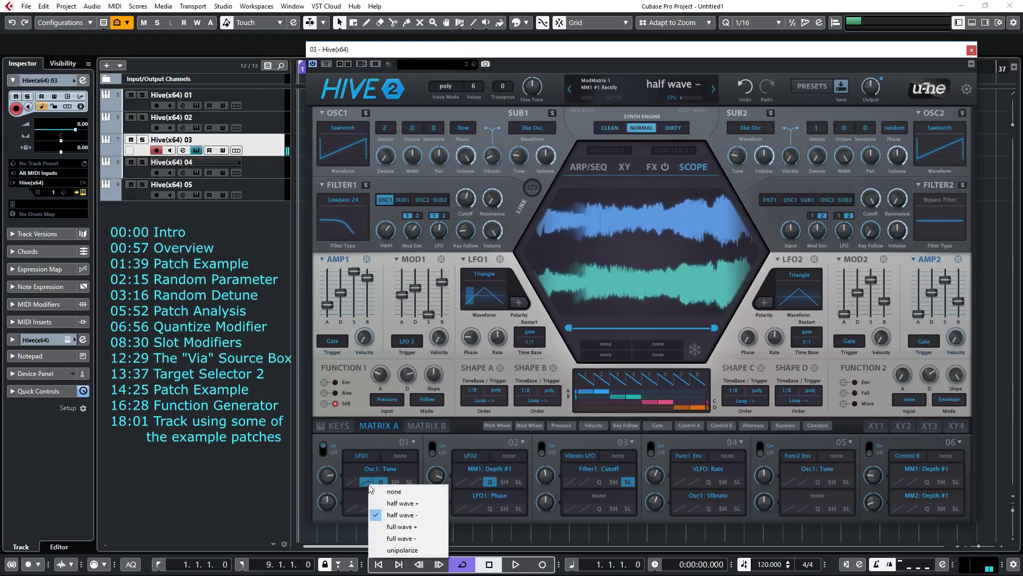
click(395, 527)
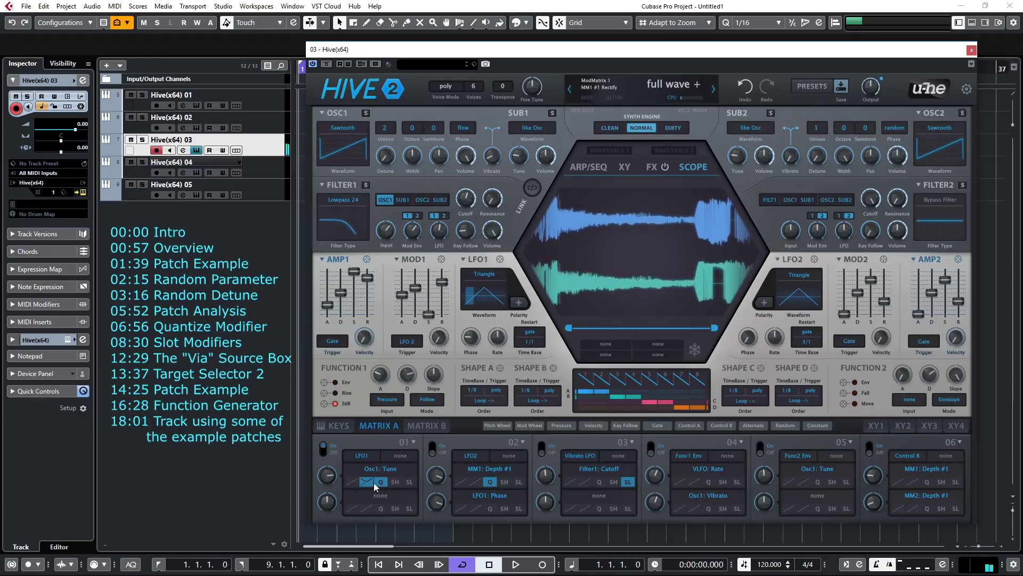
click(371, 482)
click(403, 535)
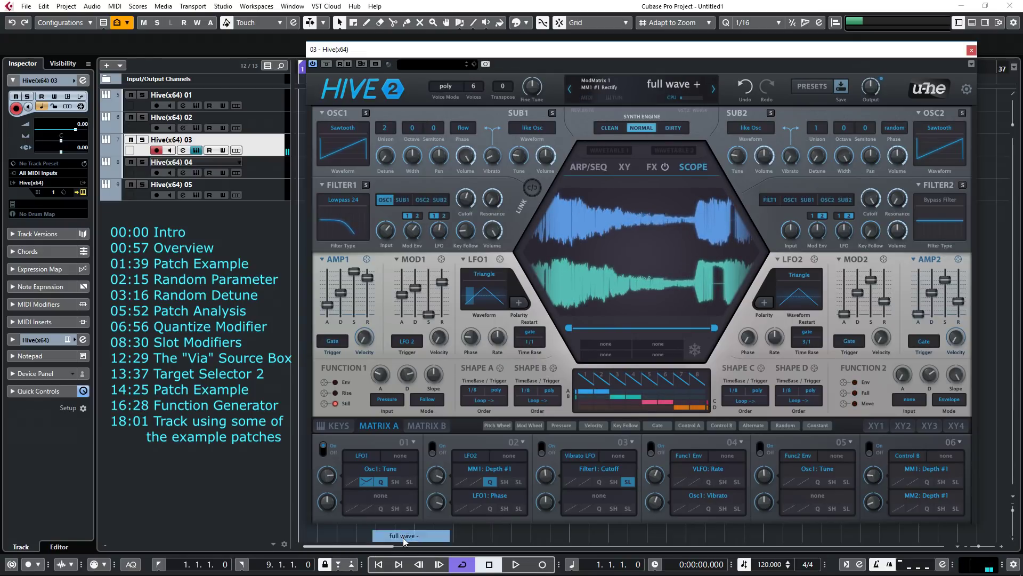
Step: Audition the unipolarize rectify option on slot 1's Osc1 Tune modulation, and reset the rectification to none
click(363, 482)
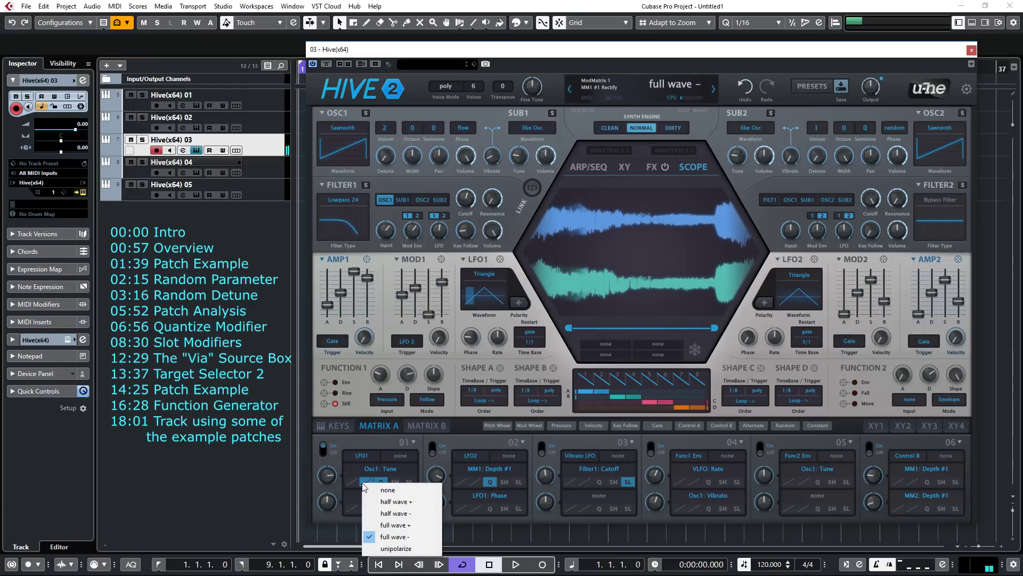
click(404, 548)
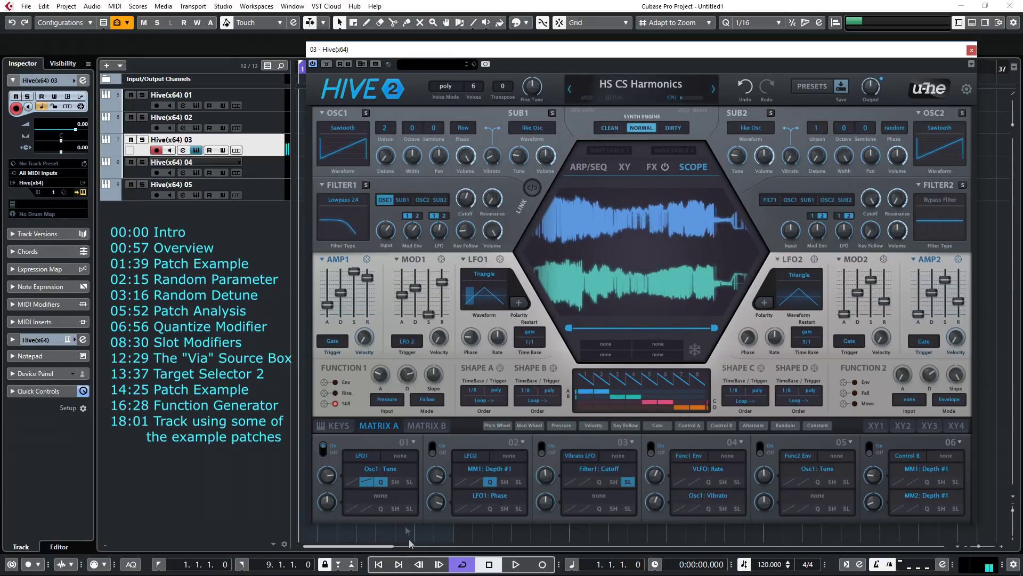
click(368, 481)
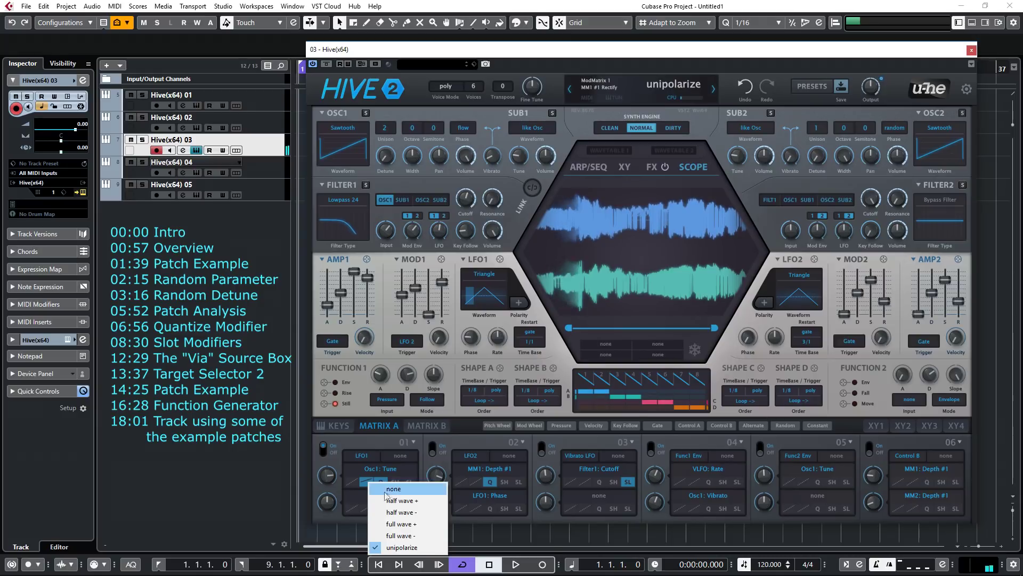
click(387, 489)
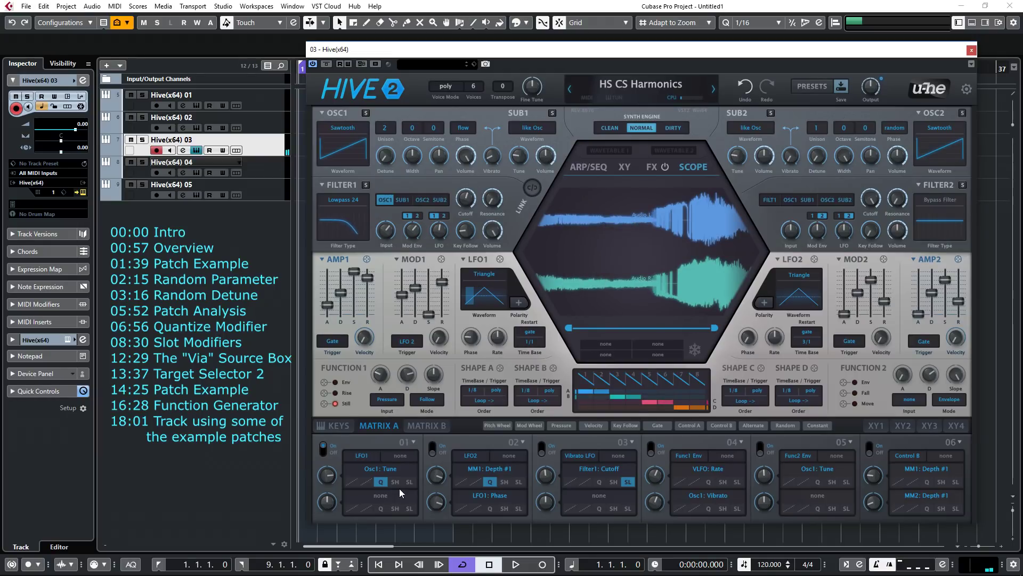
Step: Set the sample and hold trigger of slot 1's Osc1 Tune modulation to Vibrato LFO
mouse_move(396, 487)
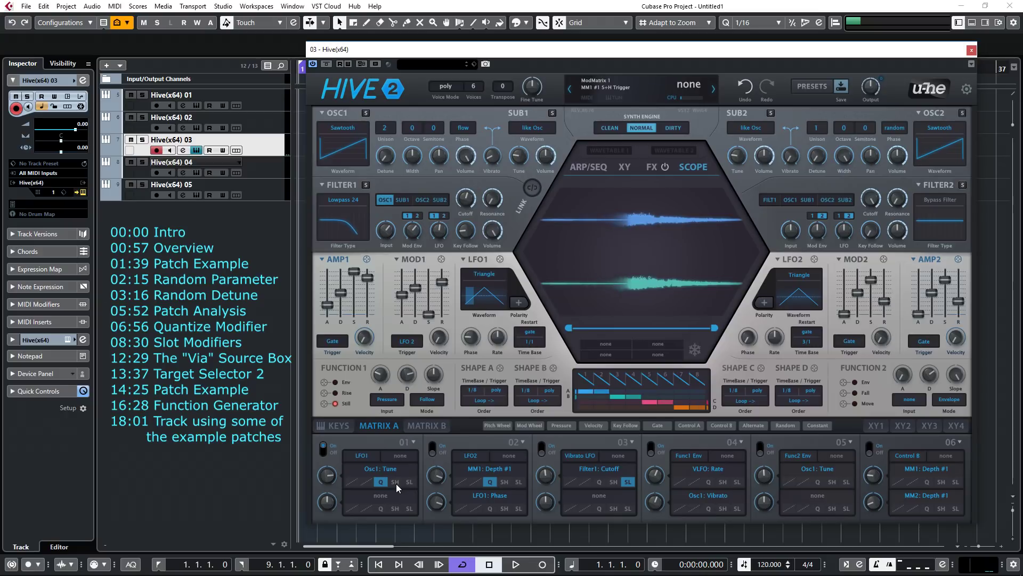
click(393, 482)
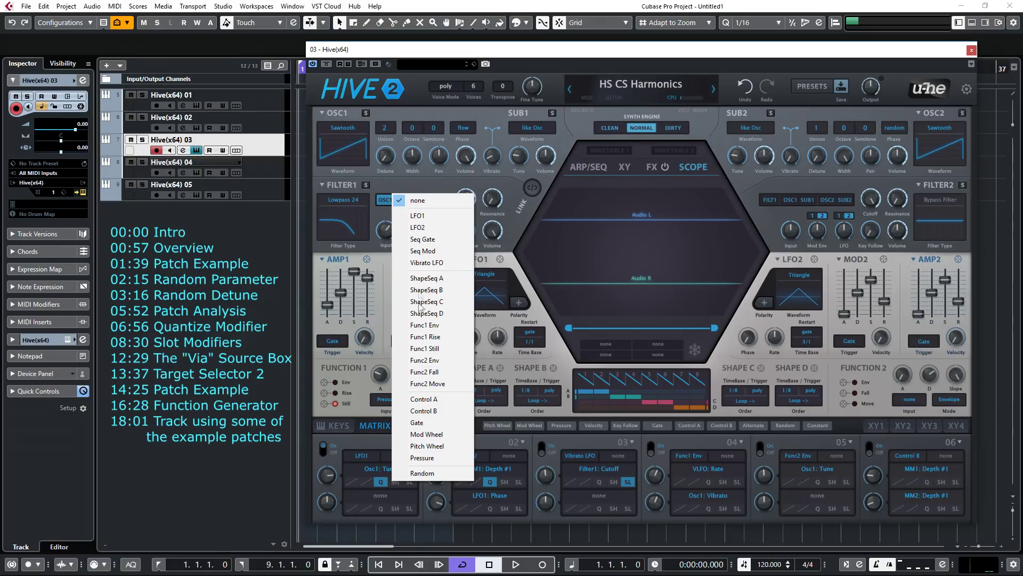
click(426, 263)
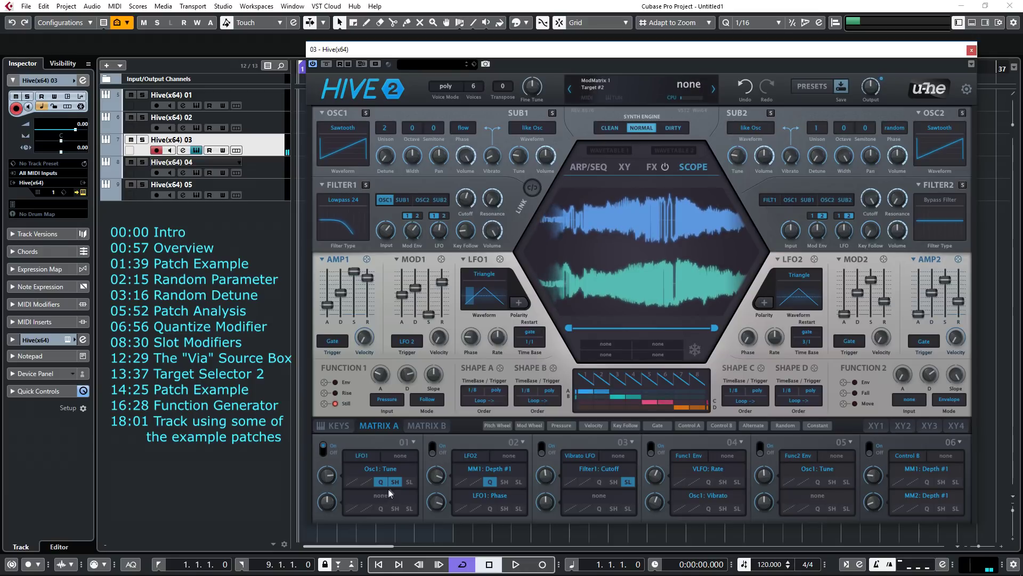
Step: Raise the Vibrato LFO's rate and set its delay to 41.50
click(334, 427)
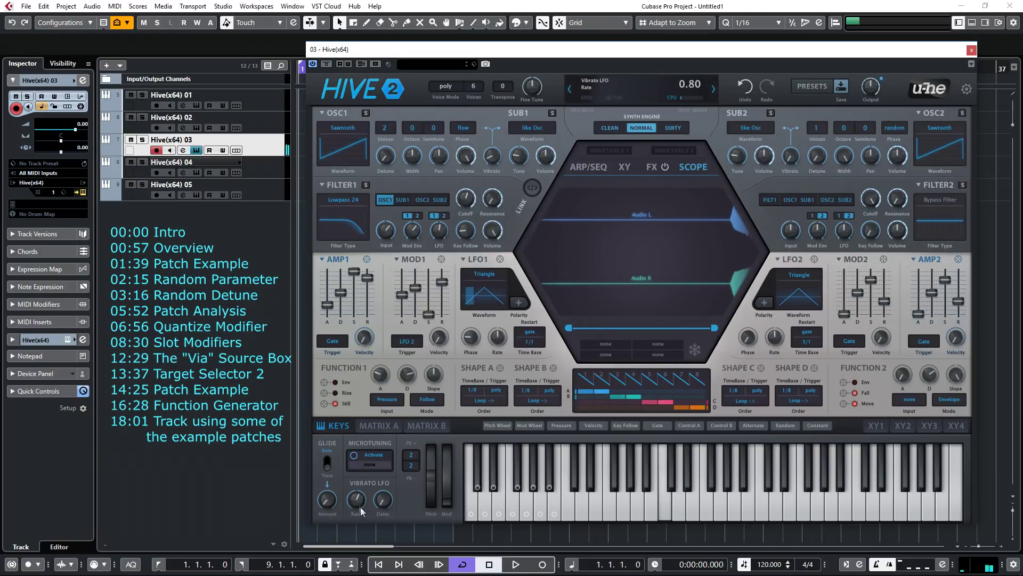
scroll(358, 507, up, 10)
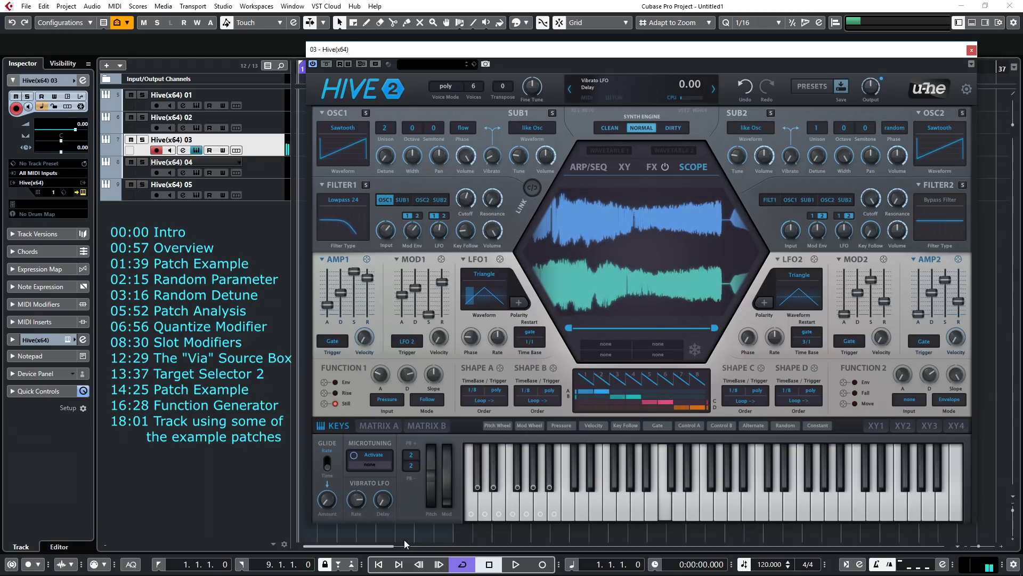
drag(394, 512, 383, 457)
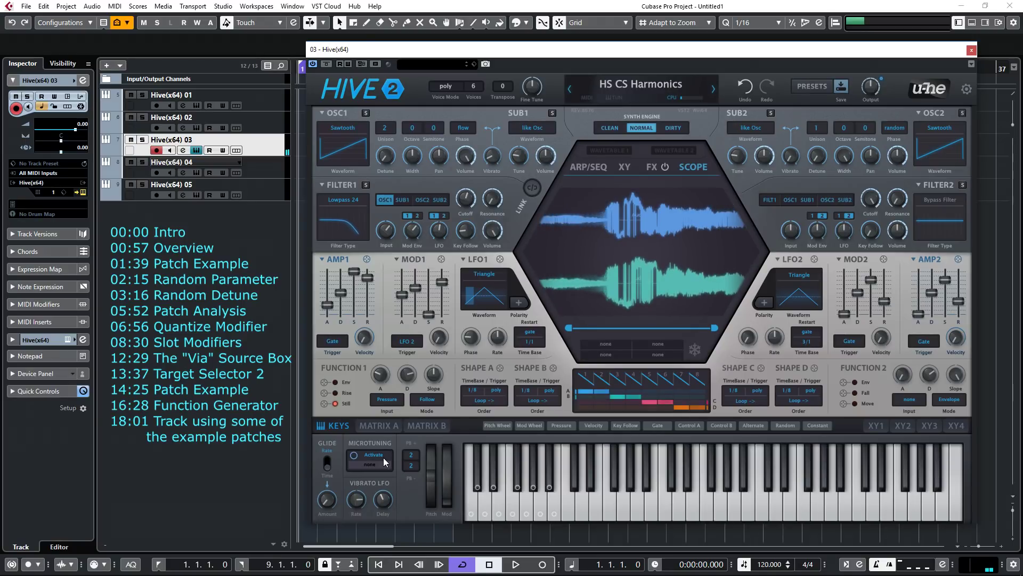
mouse_move(380, 501)
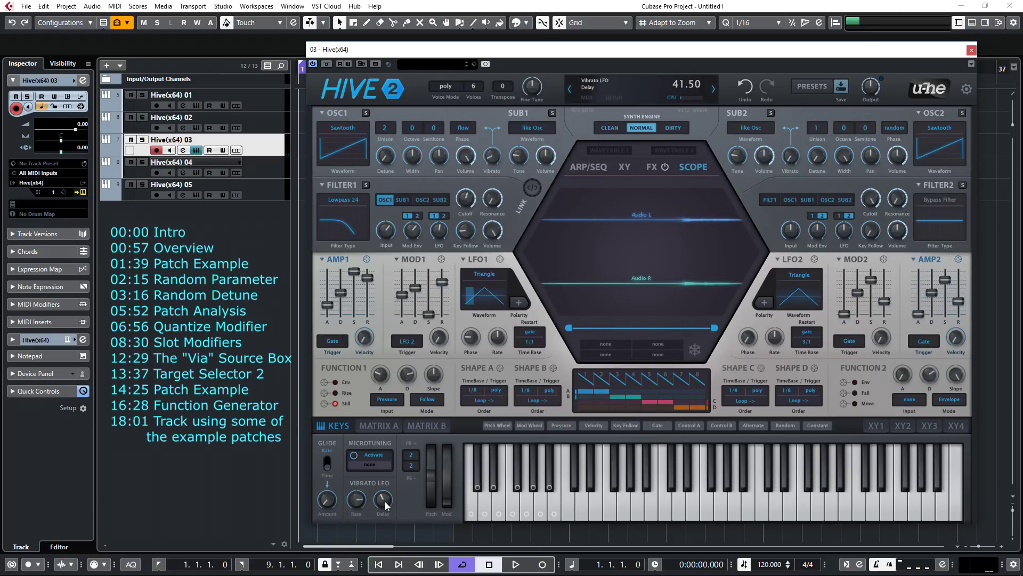
Step: Return to Matrix A and set the sample and hold trigger of slot 1's Osc1 Tune modulation to none
click(379, 425)
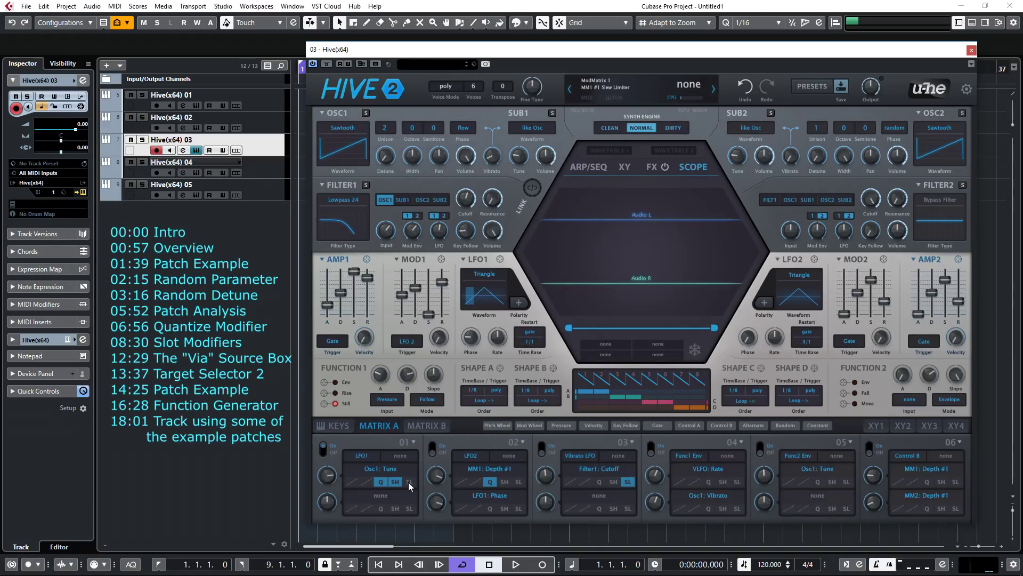
click(394, 483)
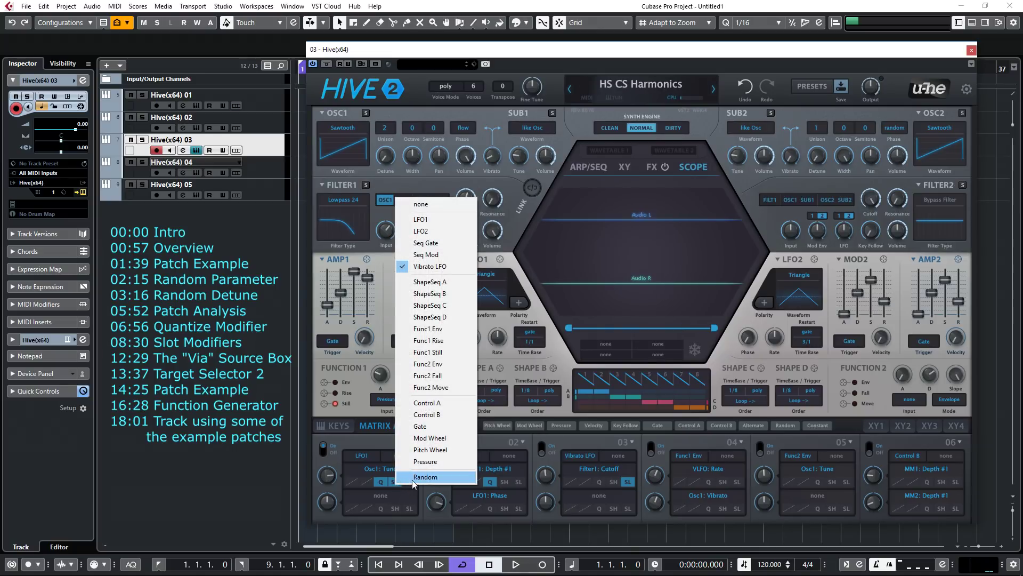
click(459, 205)
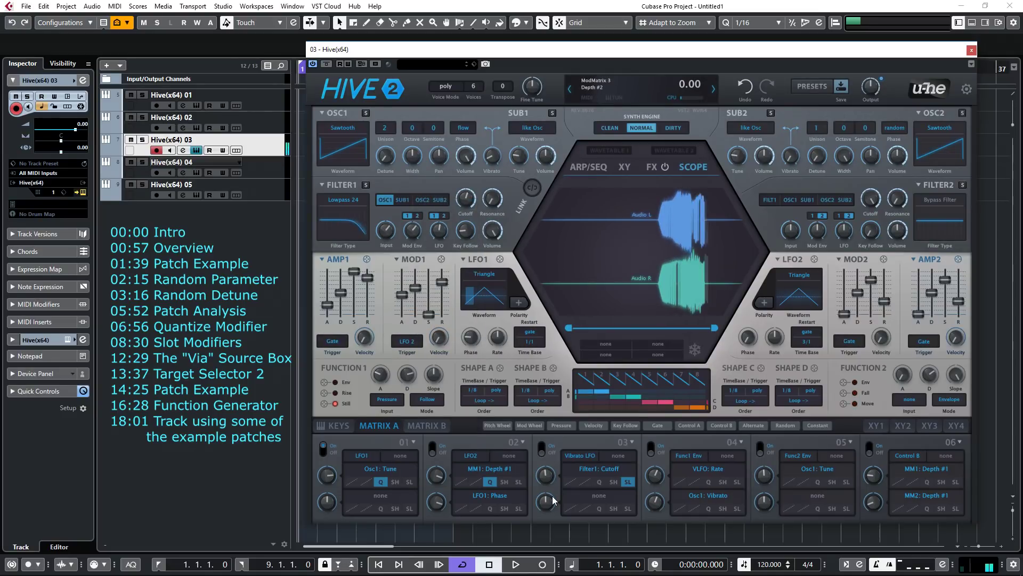
Step: Audition the fast, smooth and slow slew limiter settings on slot 1's Osc1 Tune modulation, and finish with fast
click(410, 483)
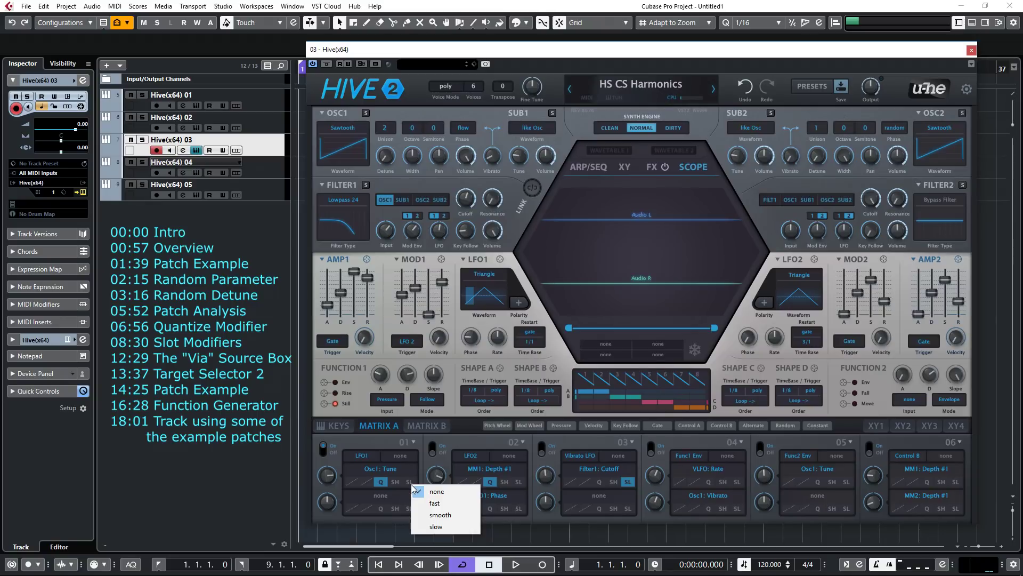
click(439, 504)
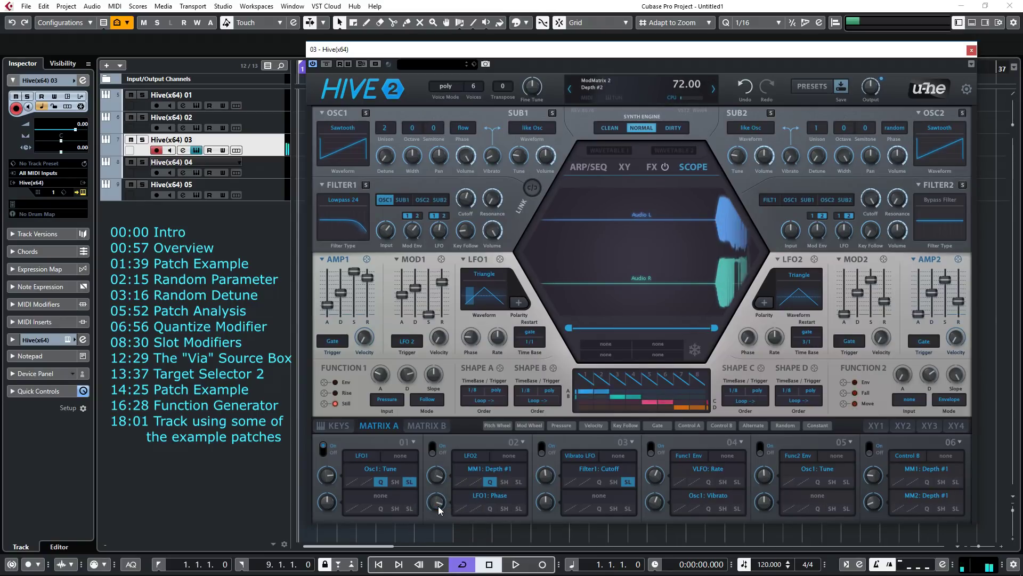
click(409, 482)
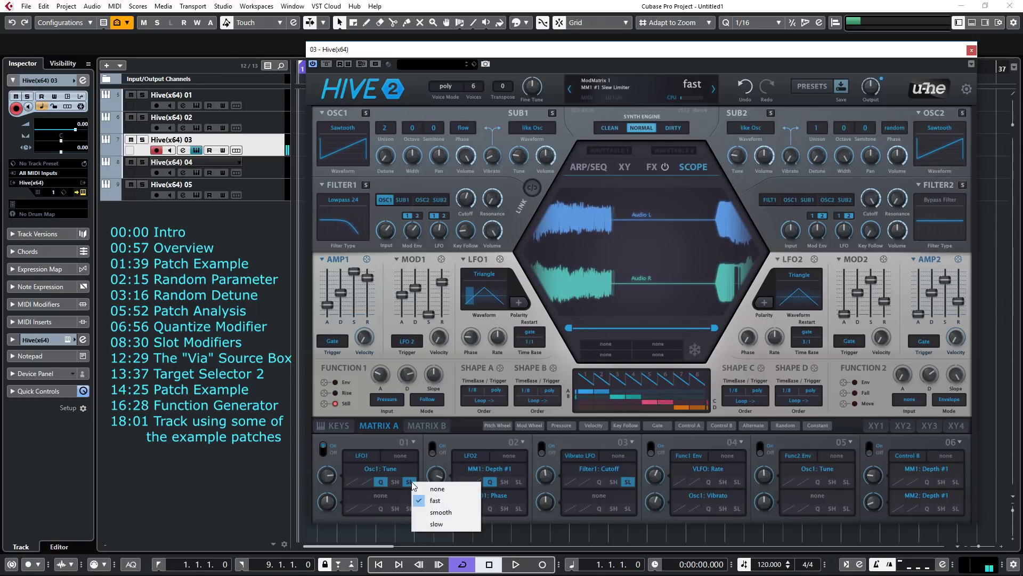
click(439, 513)
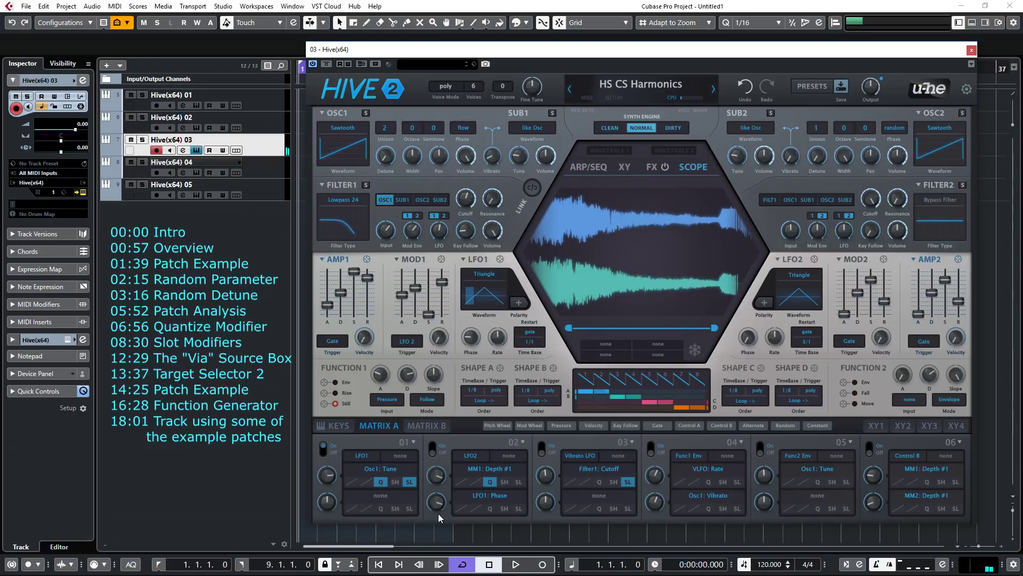
click(409, 482)
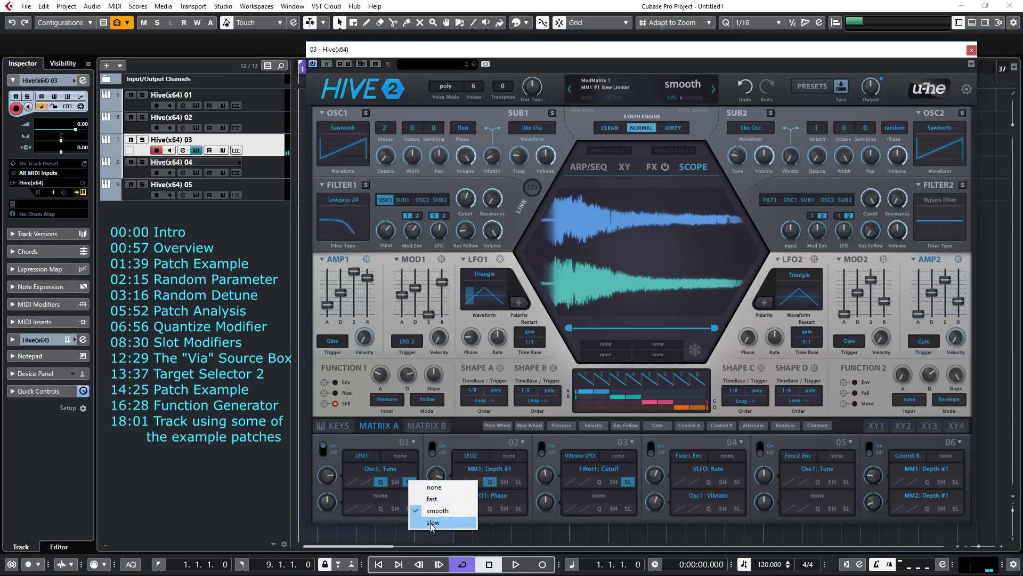
click(431, 523)
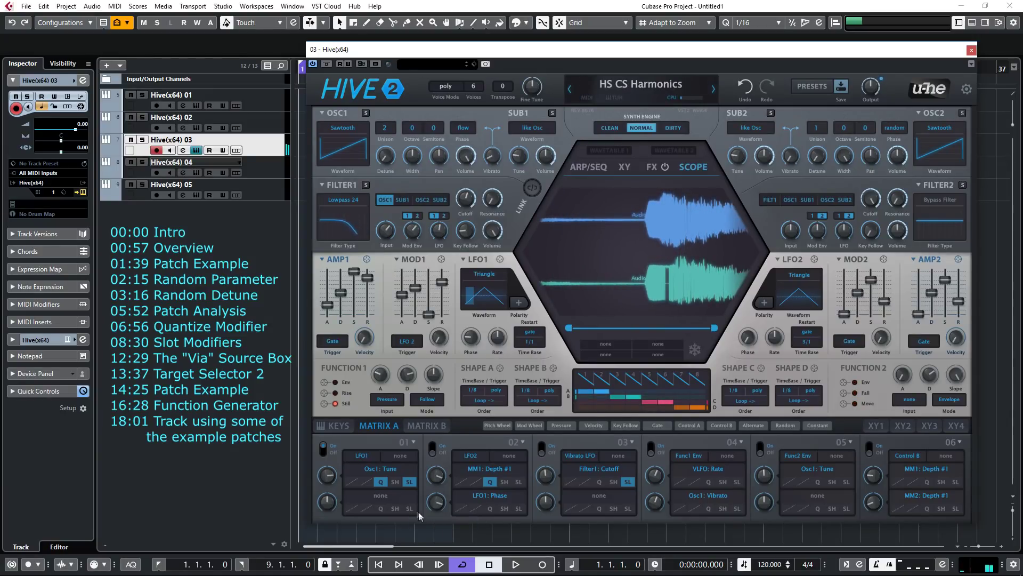
click(409, 482)
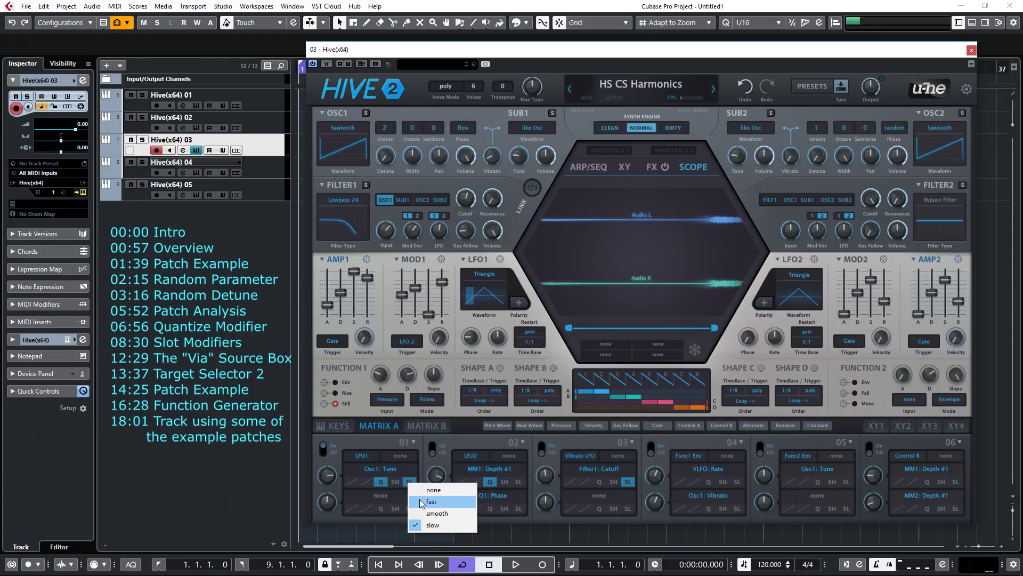
click(422, 502)
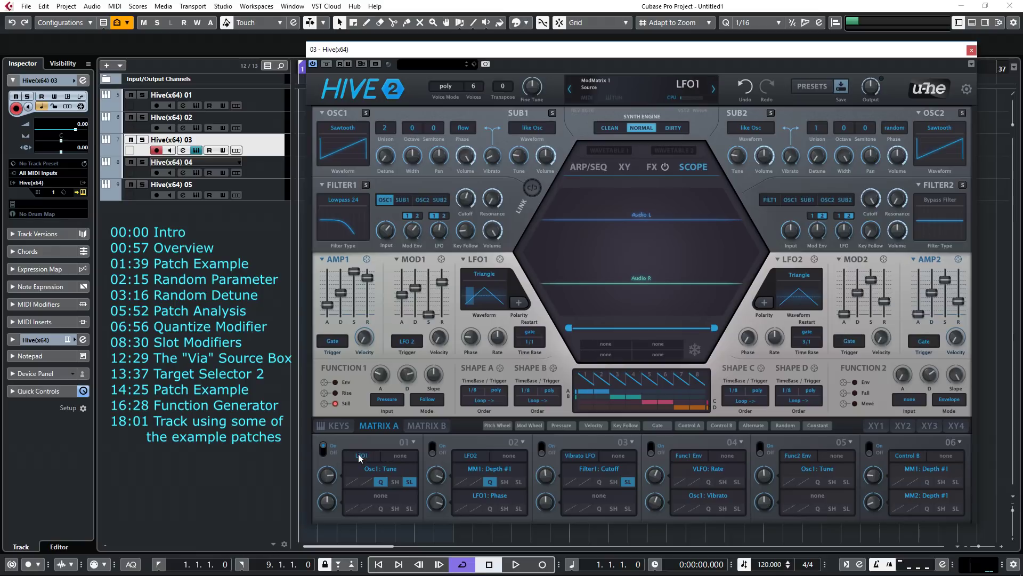
Step: Set the via source of slot 1's LFO1 modulation to Mod Wheel, and audition it with the Keys view's modulation wheel shown
click(395, 455)
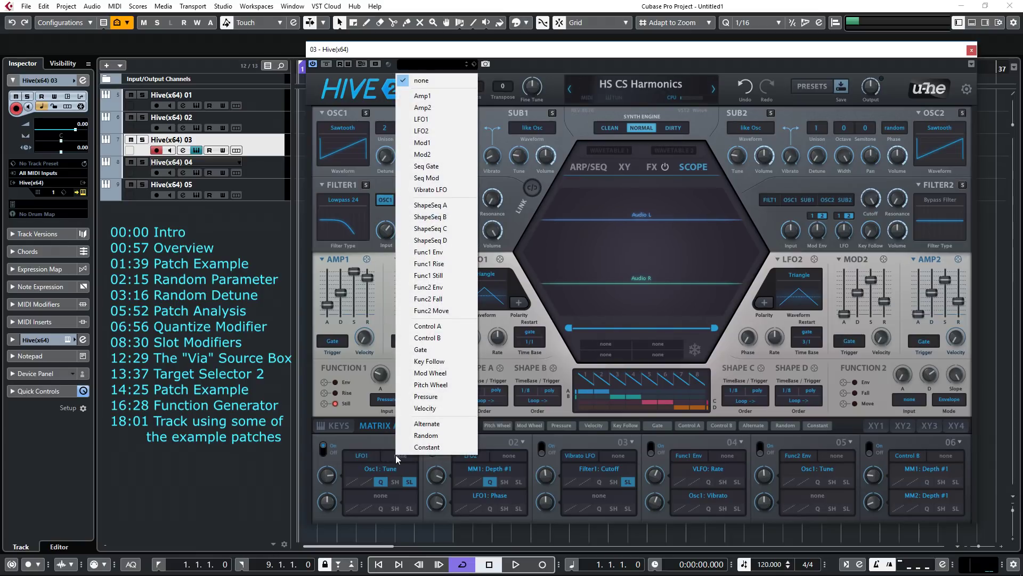
click(430, 373)
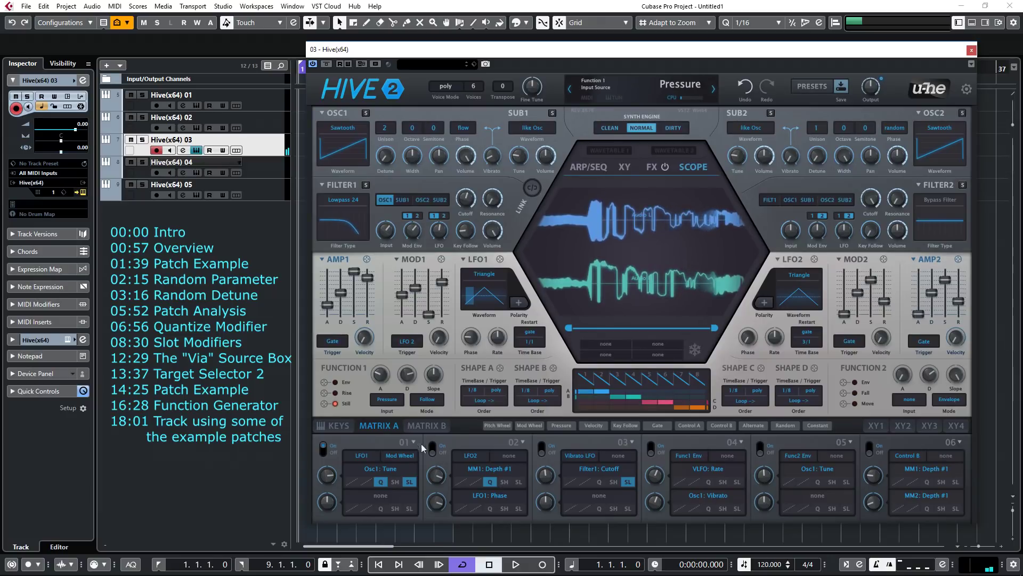
click(334, 426)
drag(357, 500, 357, 512)
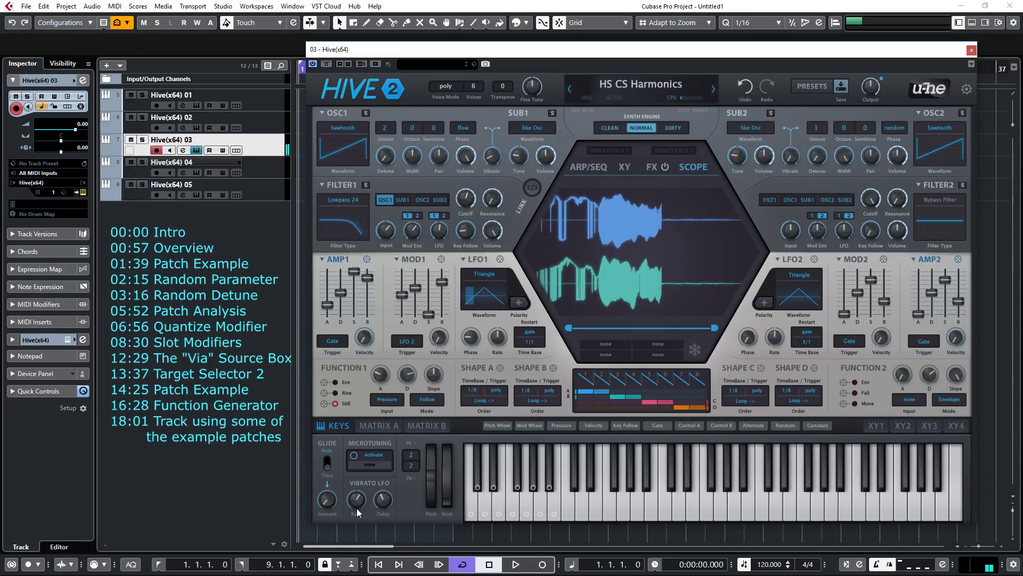
mouse_move(382, 499)
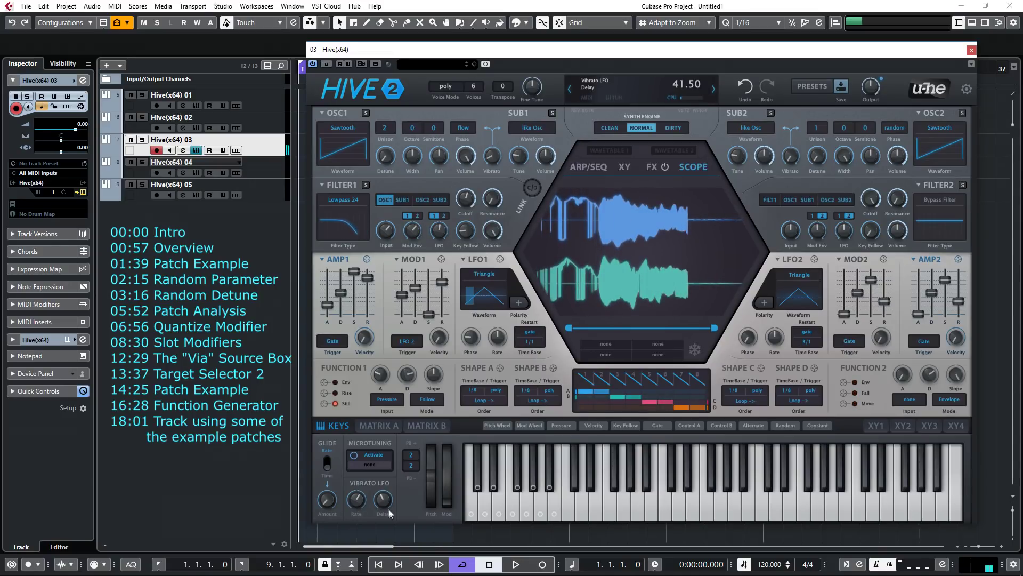
click(379, 425)
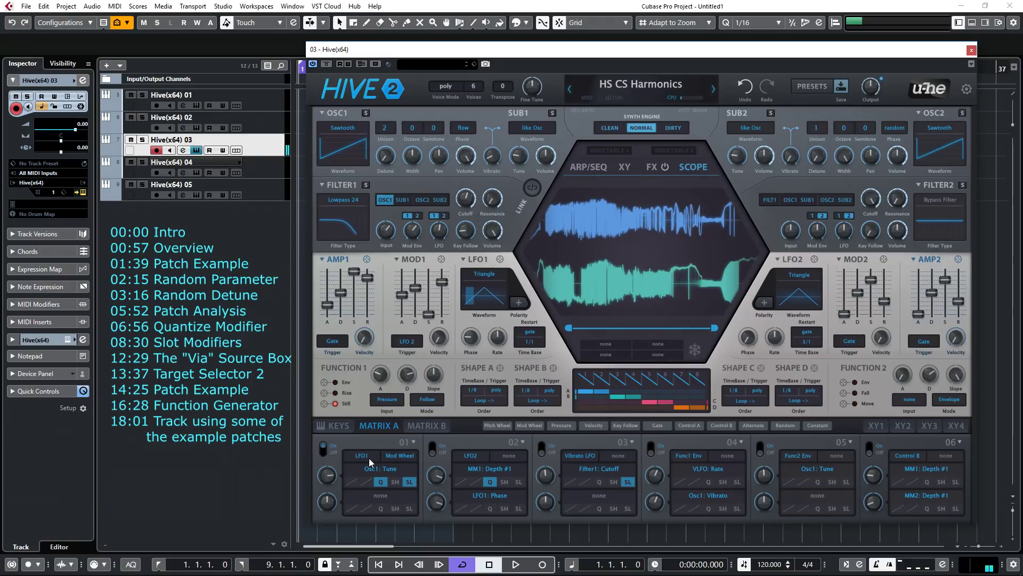
click(337, 425)
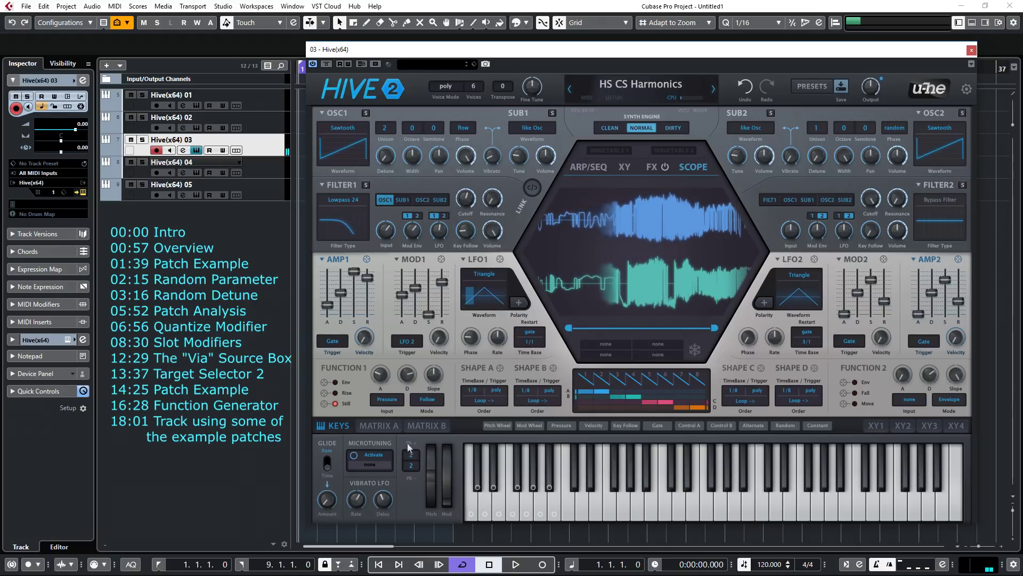
click(394, 426)
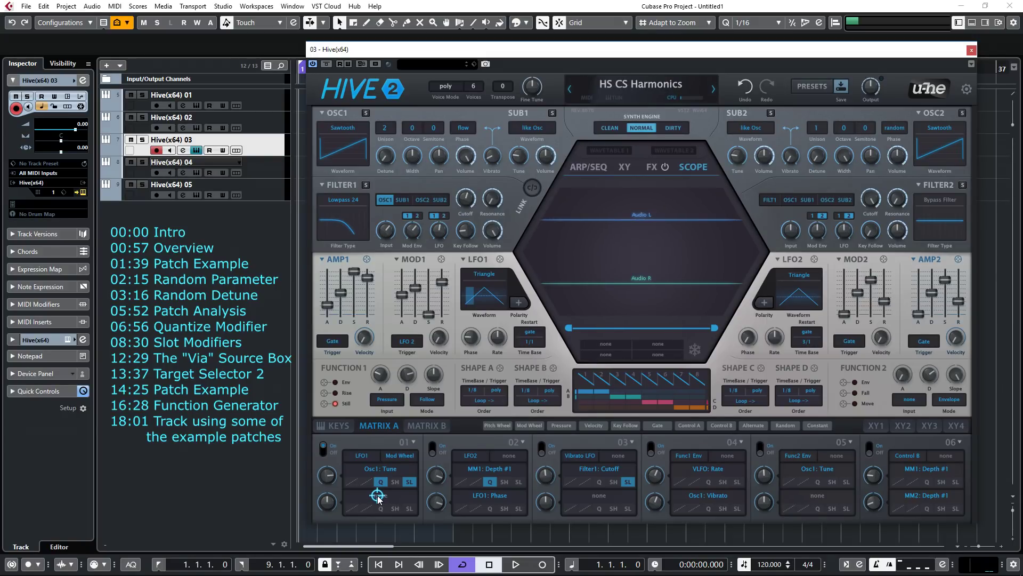
Step: Assign Filter1 Cutoff as slot 1's second modulation target and adjust its depth
drag(495, 480, 469, 204)
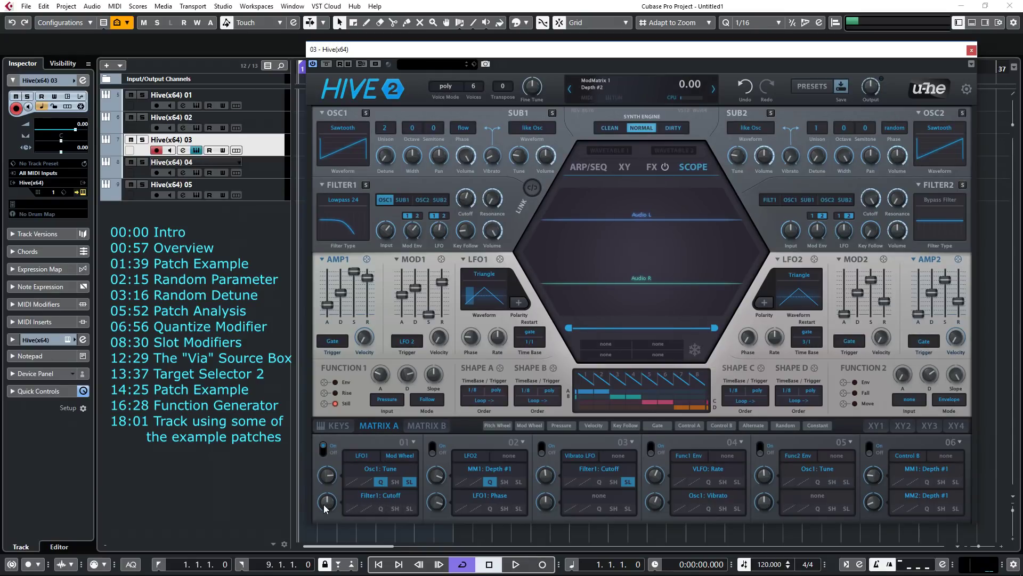
drag(329, 490, 328, 499)
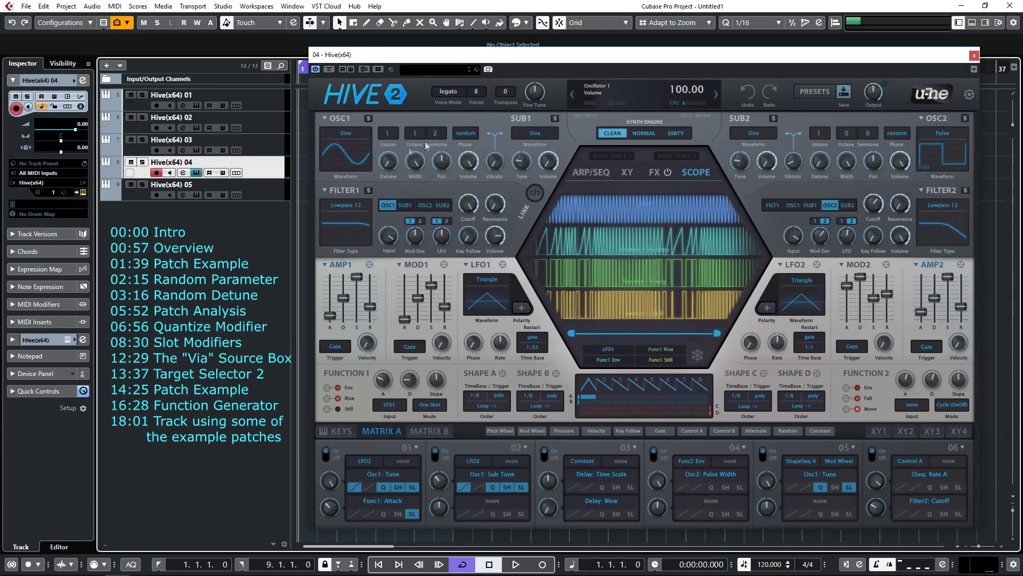
Step: Solo Filter1 in the HS Ray of Hope lead patch, then audition major scale quantization on slot 1's Osc1 Tune and restore minor scale
click(368, 192)
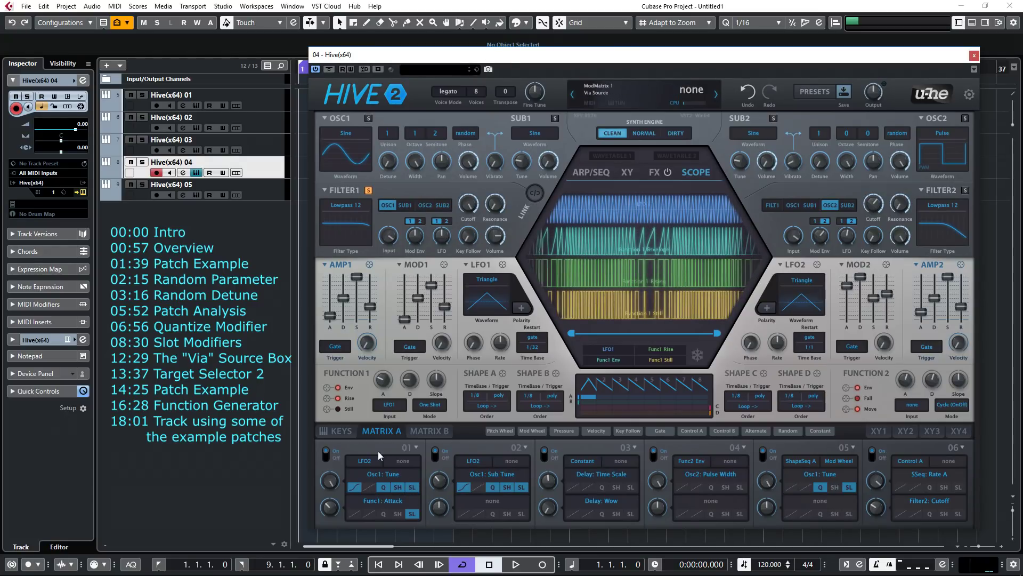
click(384, 488)
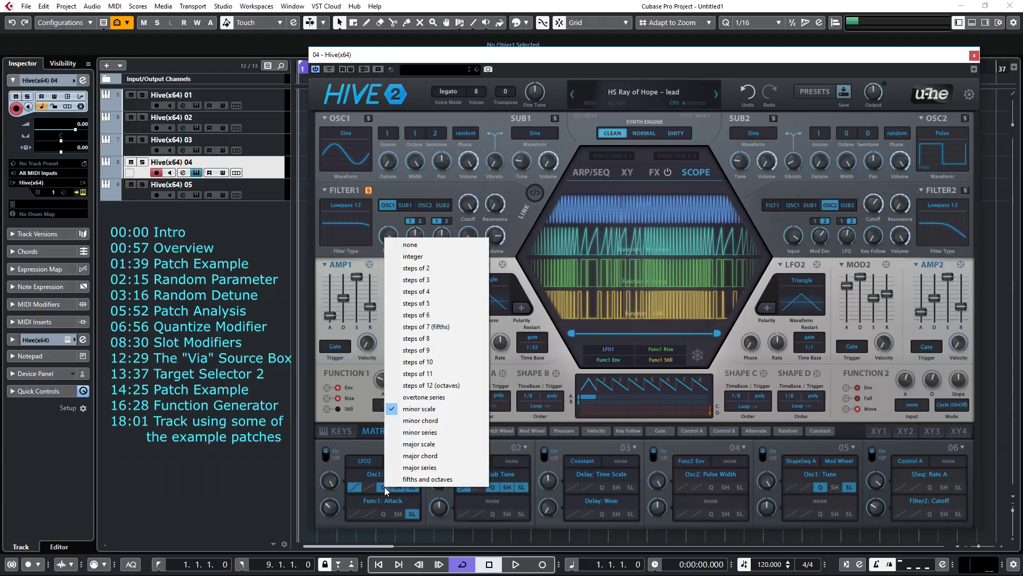
click(409, 445)
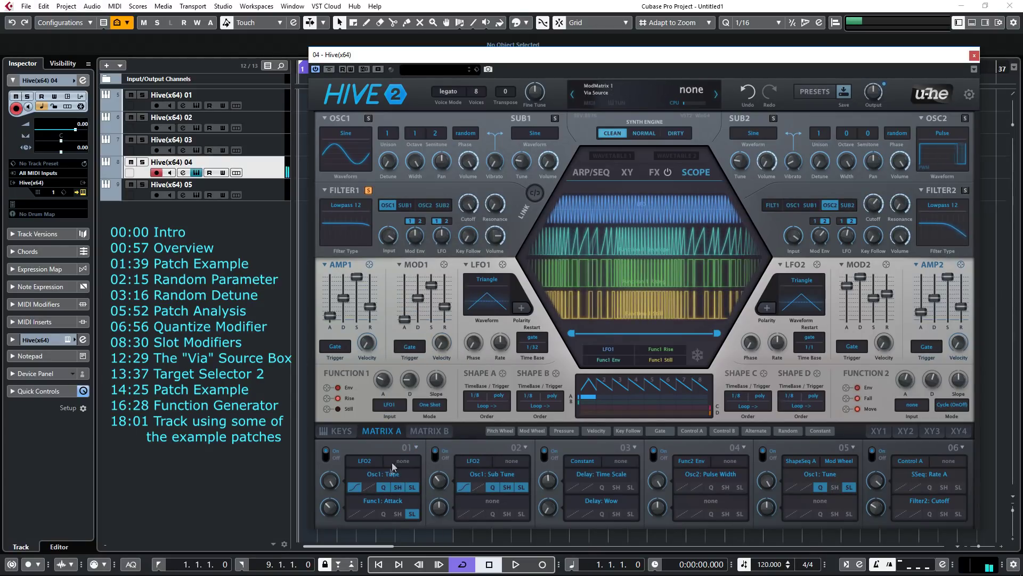
click(382, 487)
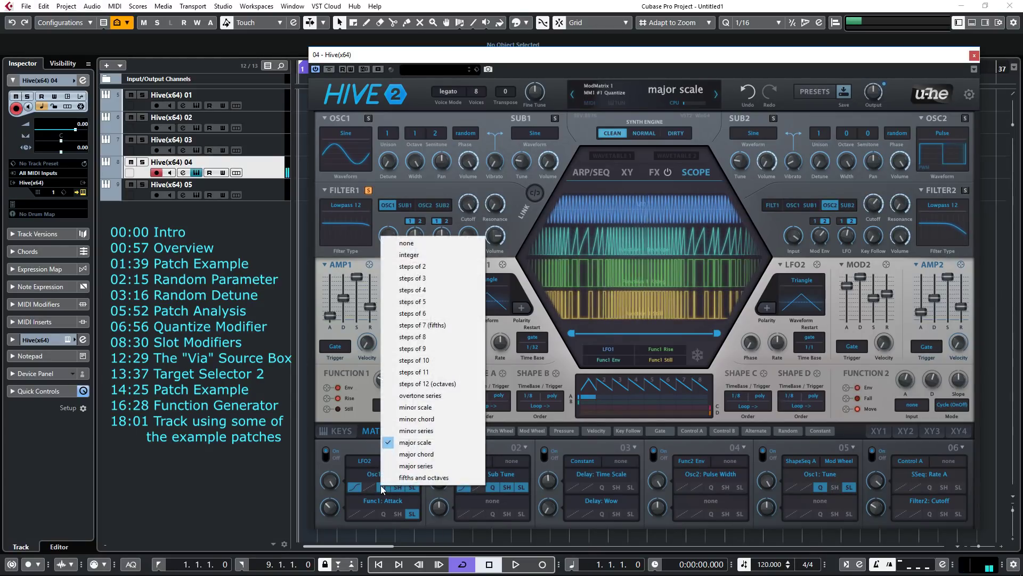
click(422, 410)
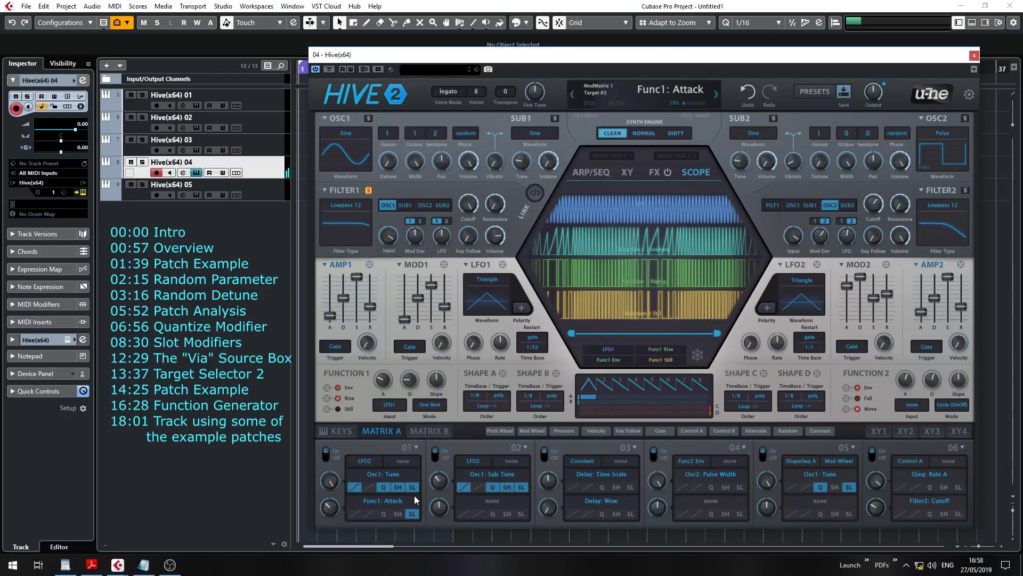
Step: Compare the none, fast, smooth and slow slew limiter settings on slot 1's Osc1 Tune modulation, and return it to fast
click(415, 491)
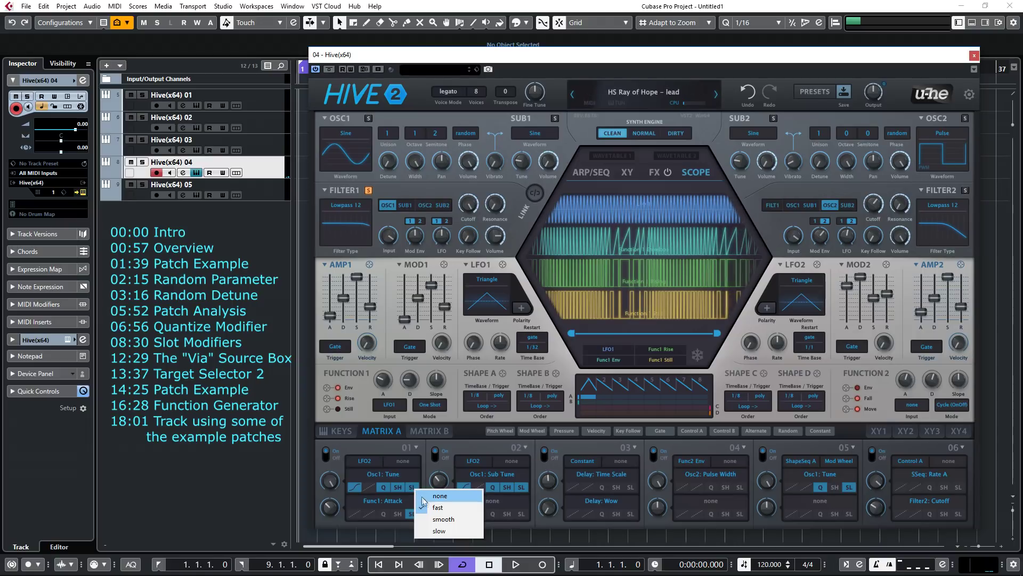
click(433, 498)
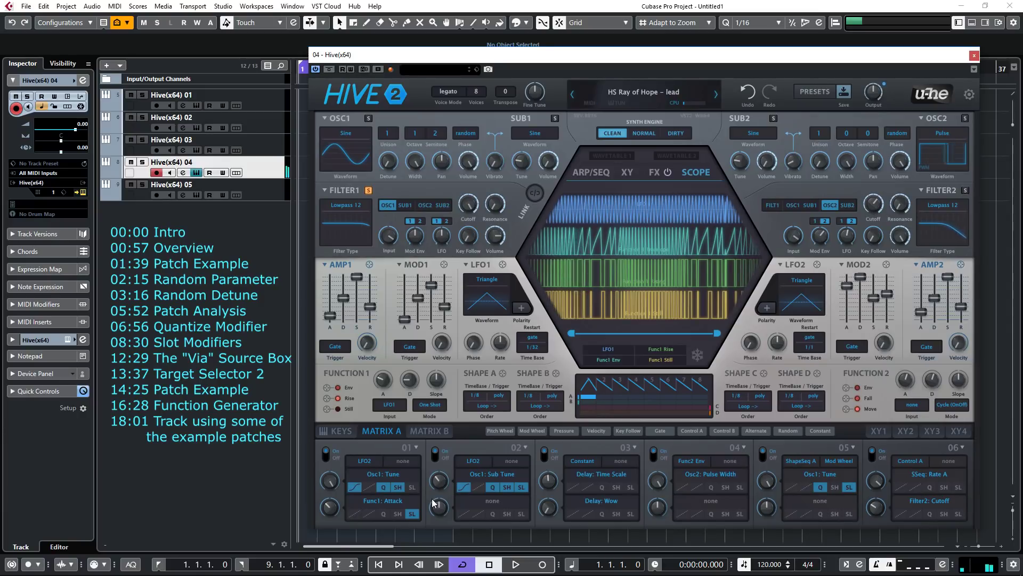
click(415, 489)
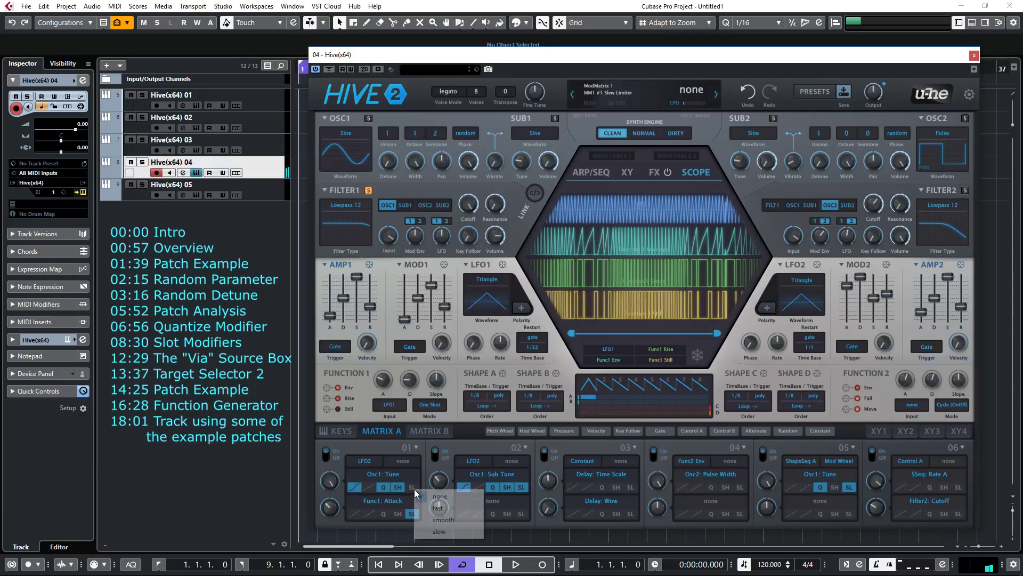
click(437, 508)
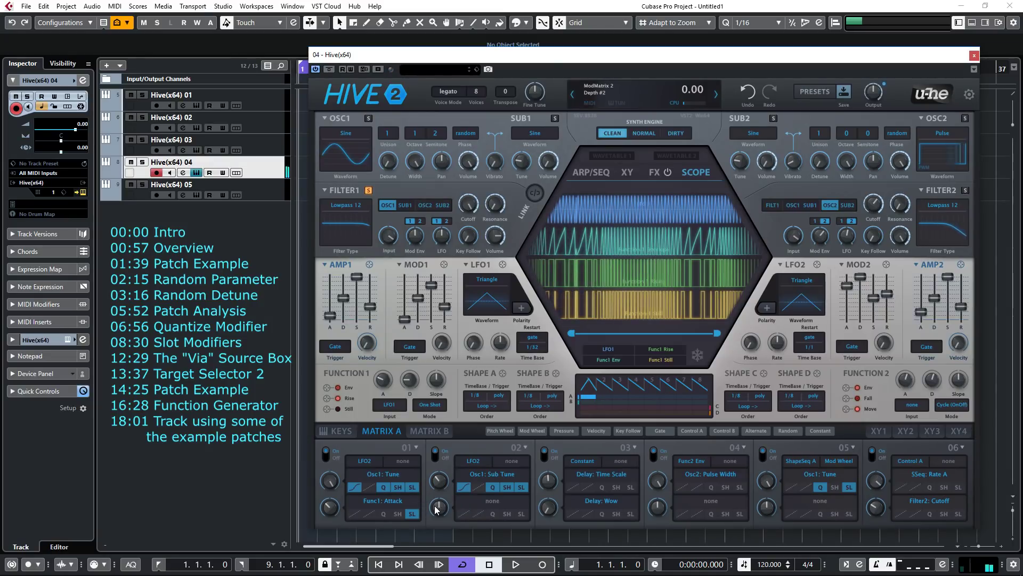
click(413, 488)
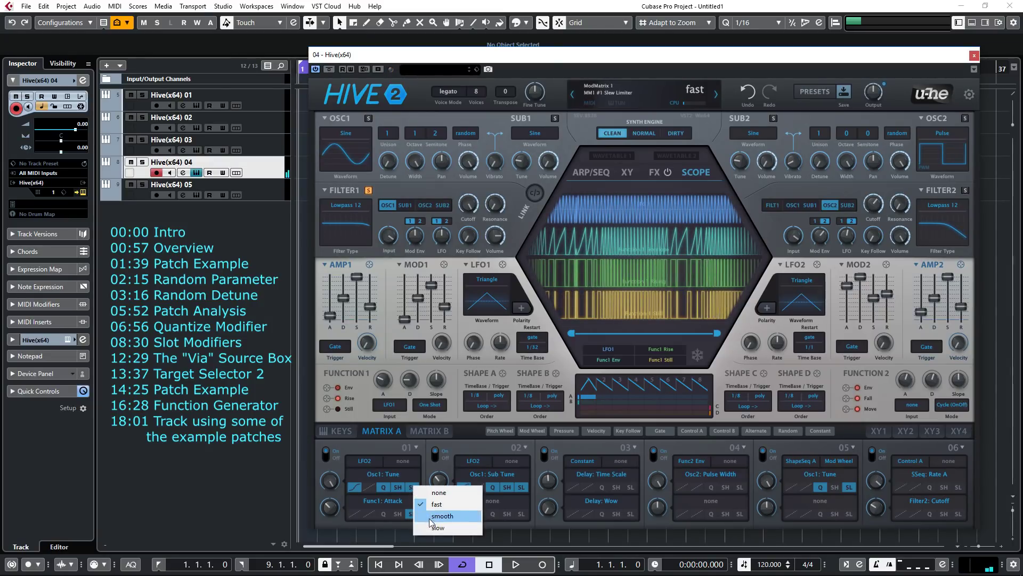
click(430, 520)
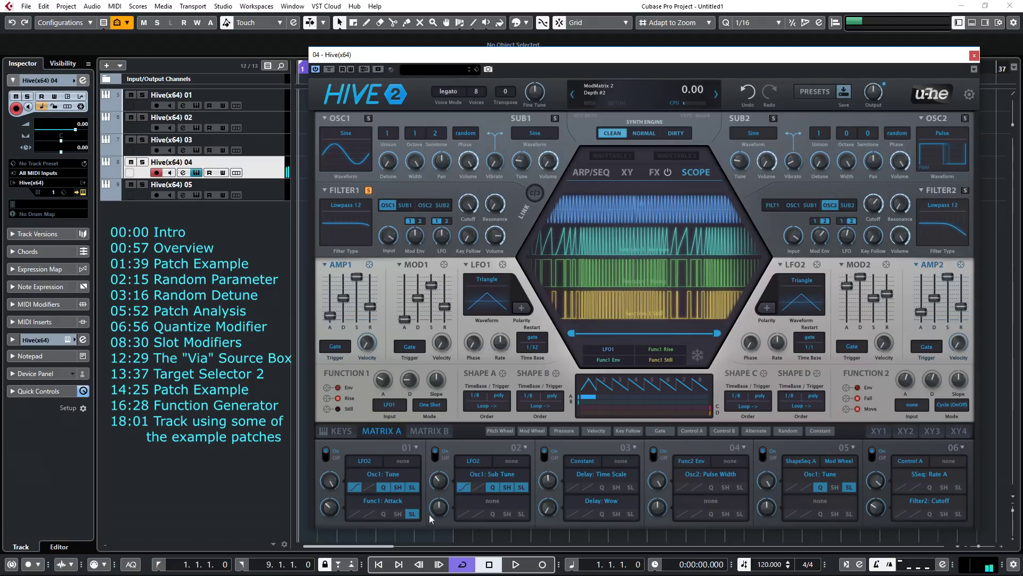
click(414, 487)
click(433, 535)
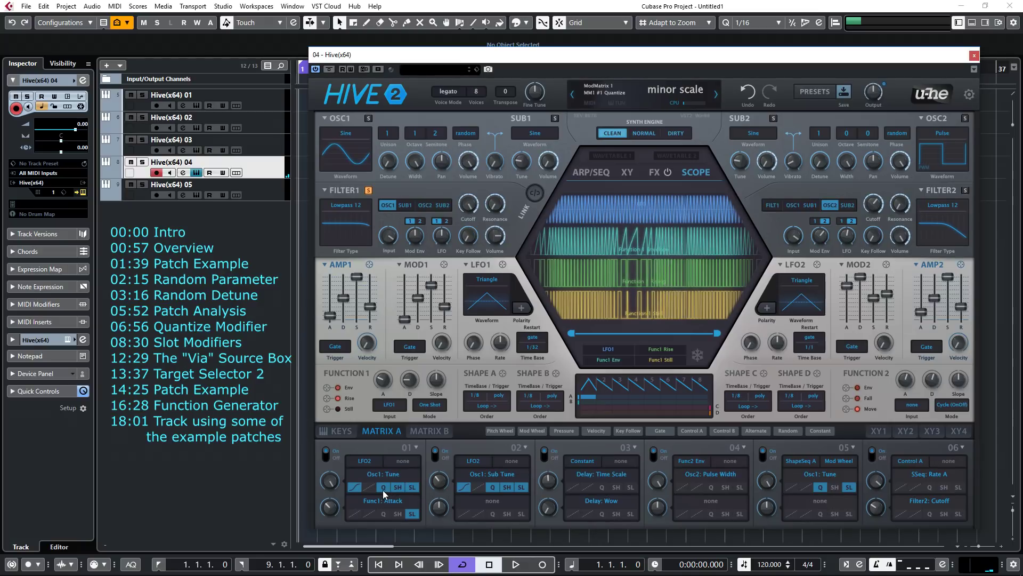
click(412, 488)
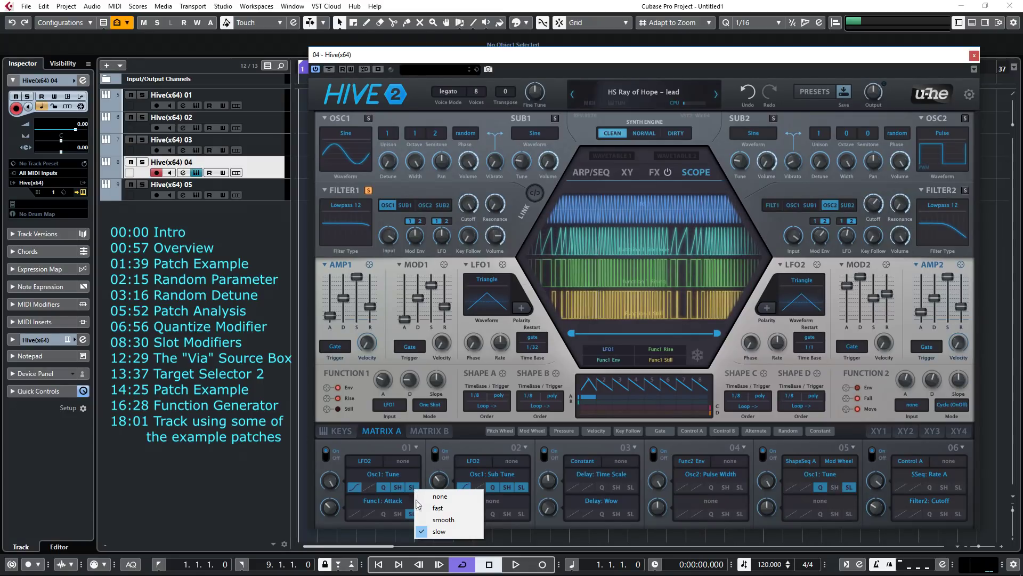
click(429, 509)
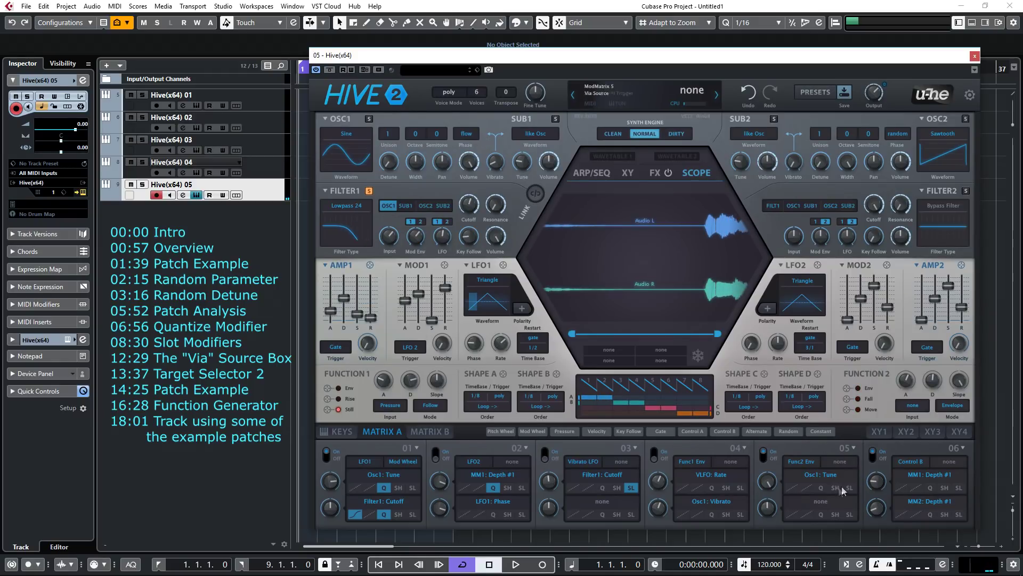
Step: Audition quantization in steps of 5 on slot 5's Osc1 Tune modulation in the Horsell Common patch, and reset it to none
click(821, 488)
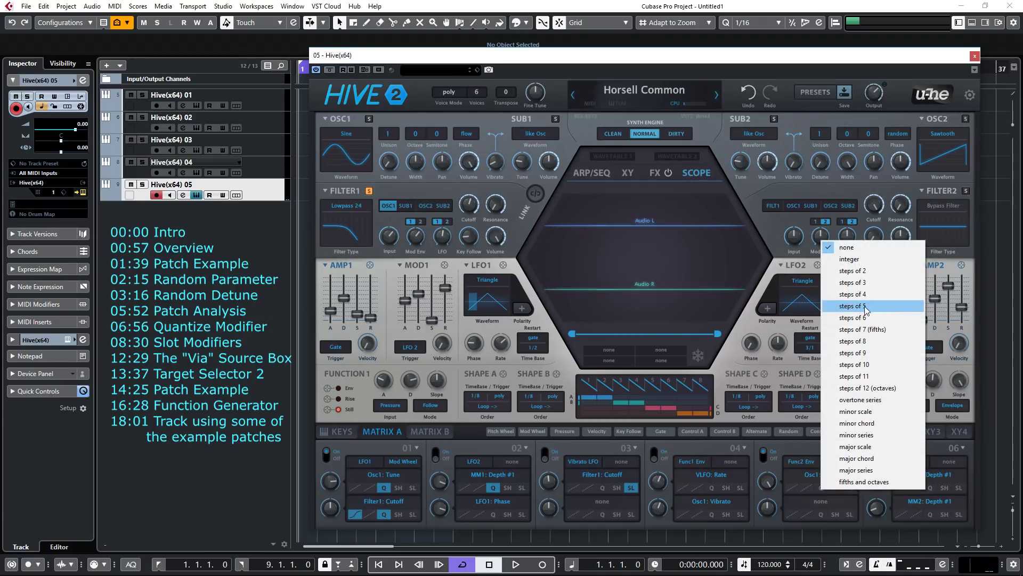
click(879, 307)
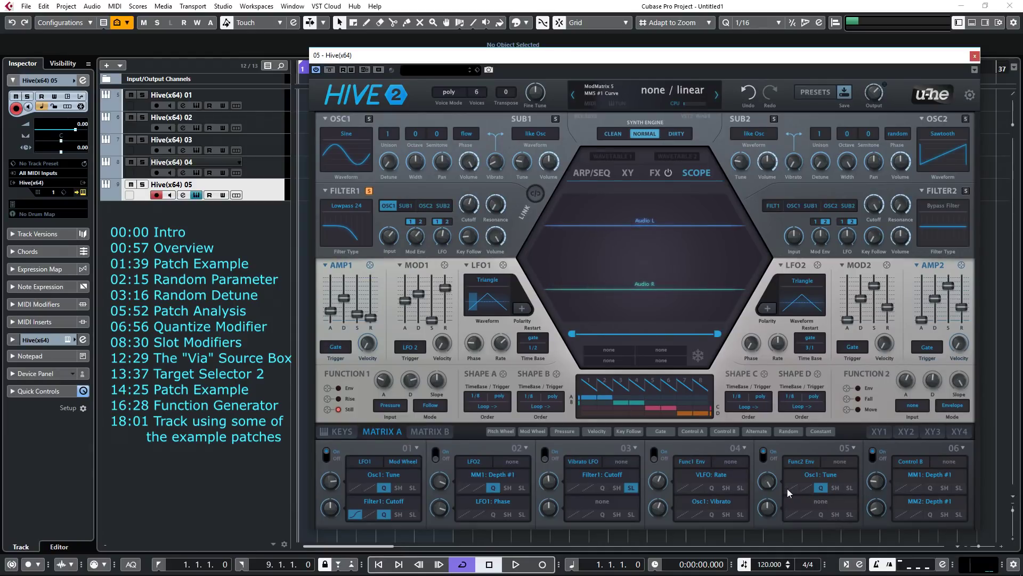
click(821, 488)
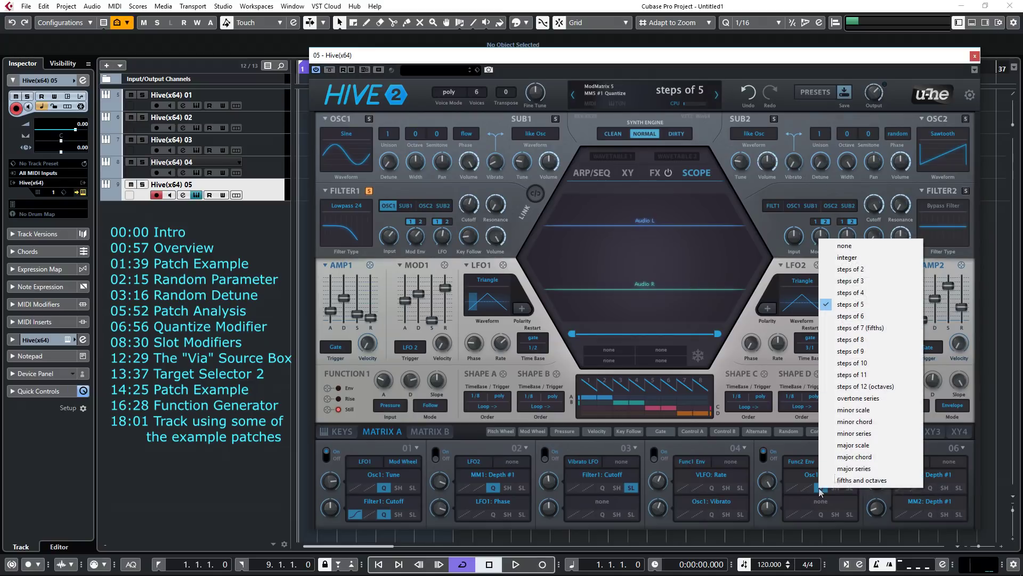
click(849, 247)
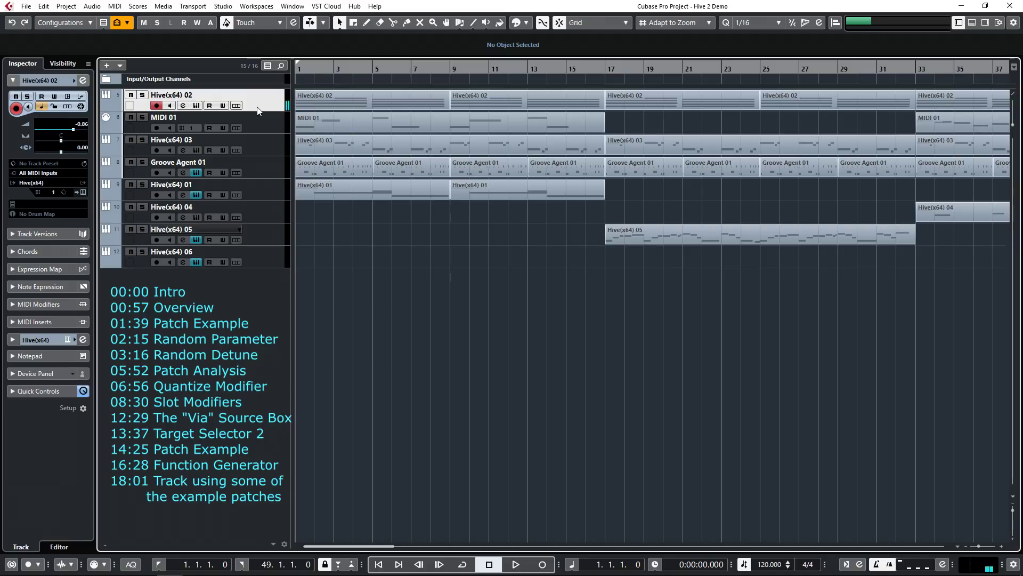
Step: Audition the Hive(x64) 03, Groove Agent 01 and Hive(x64) 01, 04, 05 and 06 tracks in turn, and play the full arrangement from bar 1
click(260, 150)
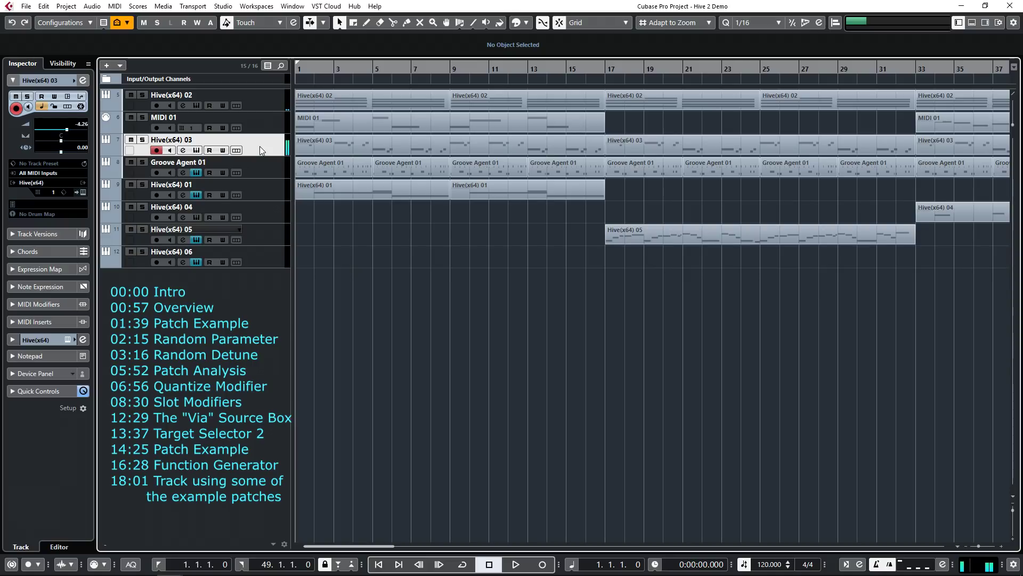
click(260, 174)
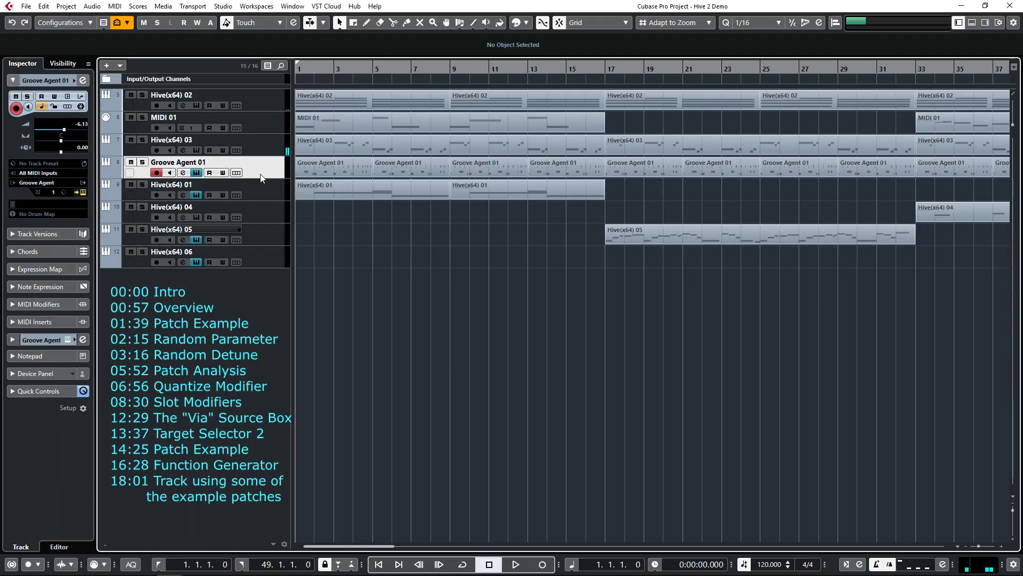
click(262, 187)
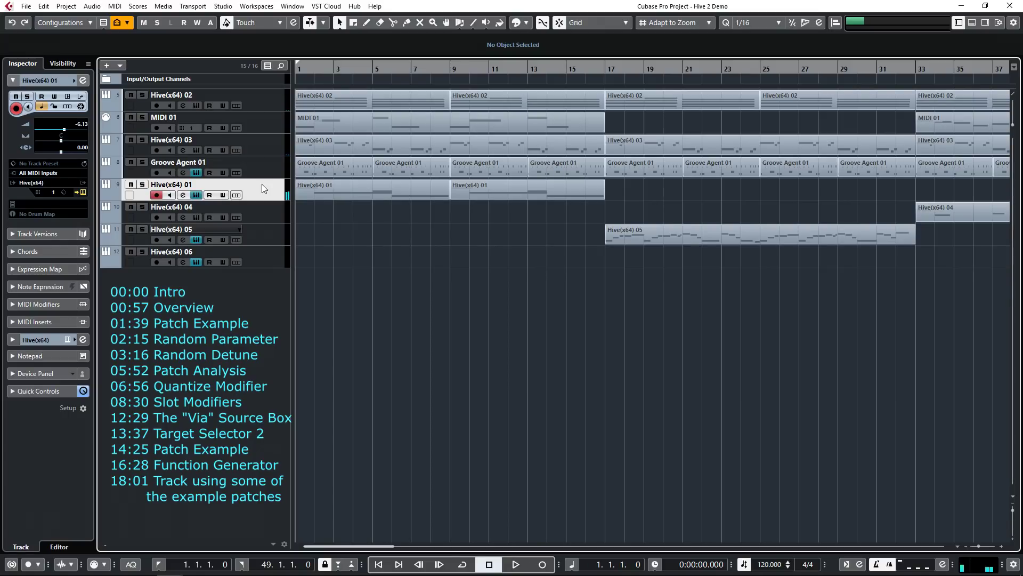
click(278, 214)
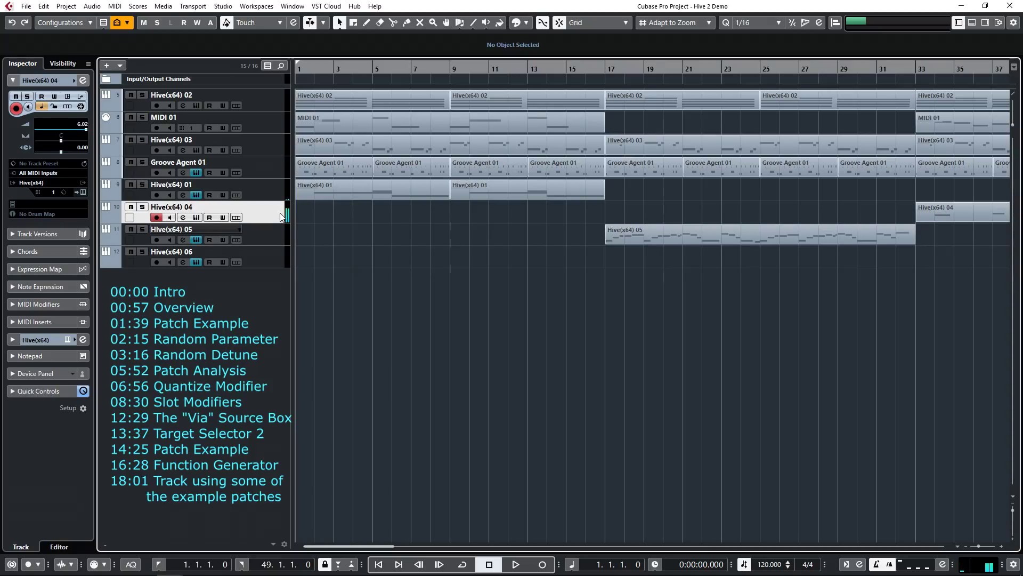
click(268, 240)
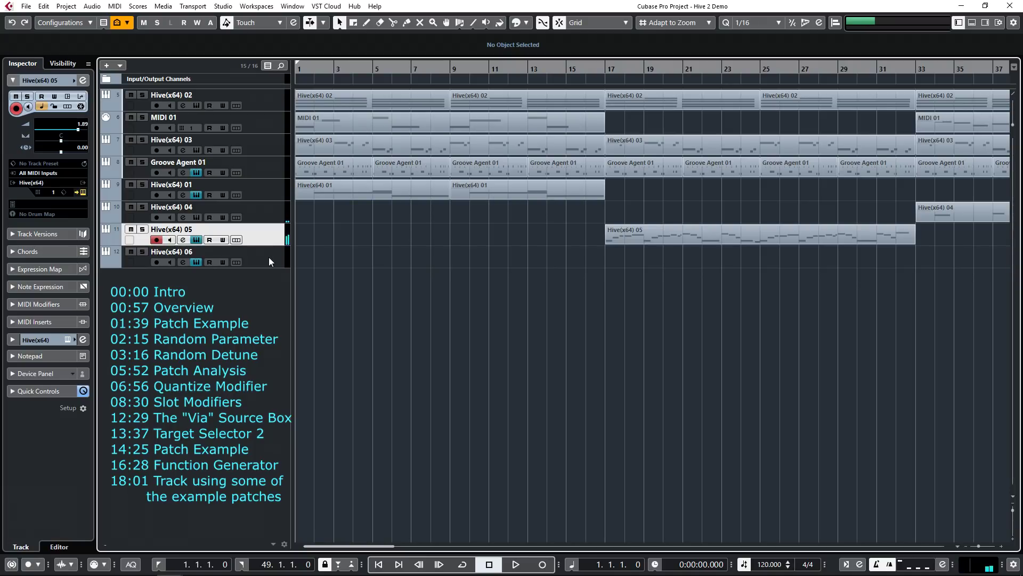
click(269, 259)
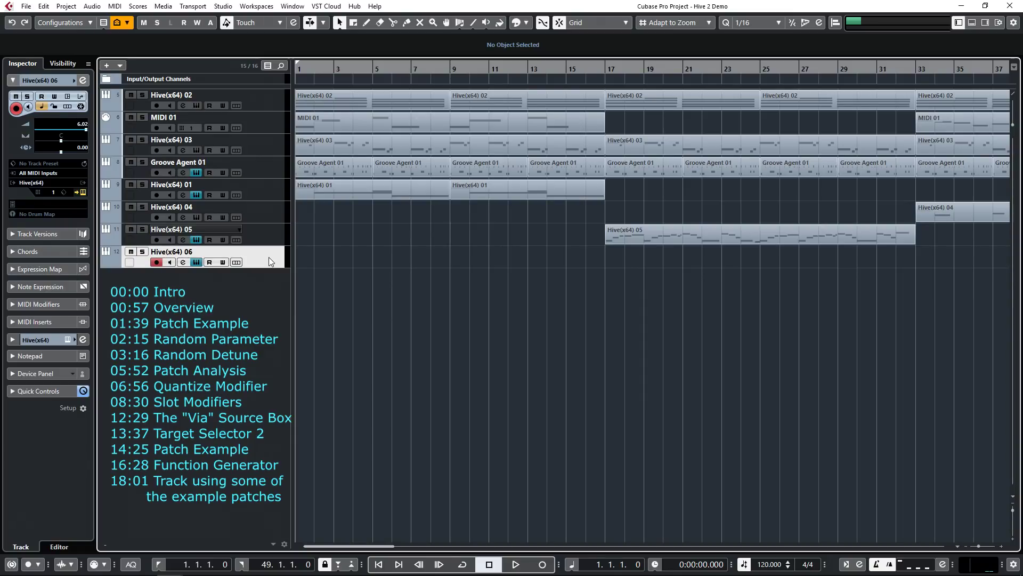
key(space)
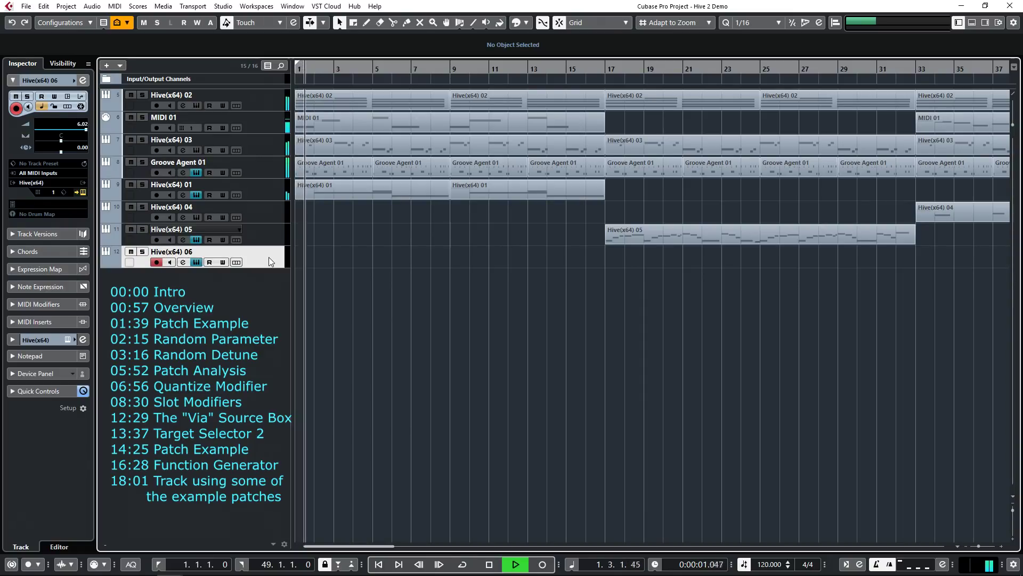